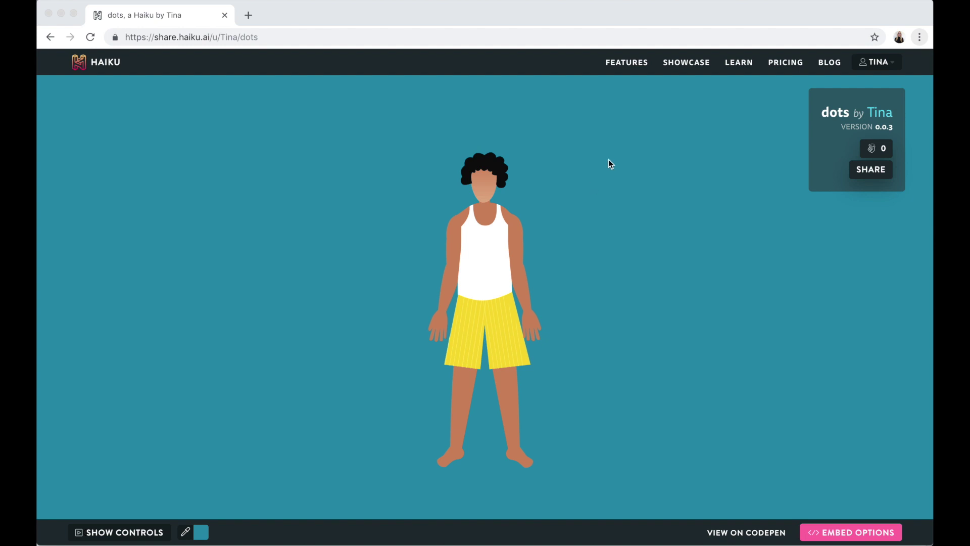
- Spawn red dots on the character's shirt, left shoulder, hair and right leg
left_click(477, 271)
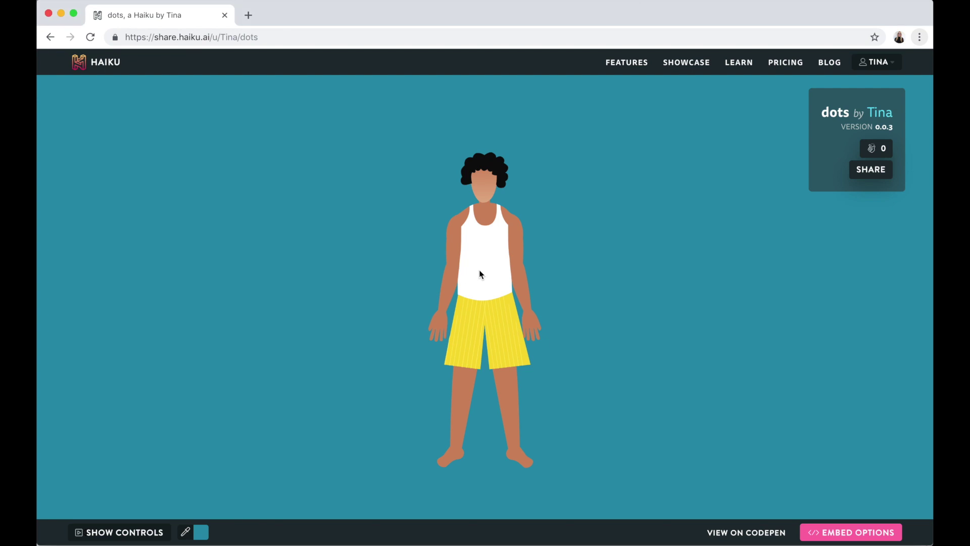
left_click(480, 270)
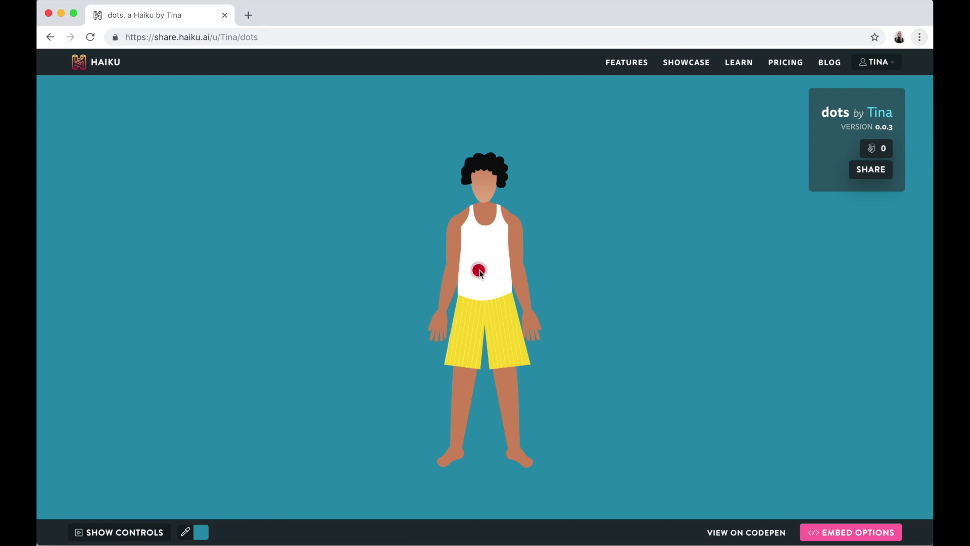
left_click(517, 221)
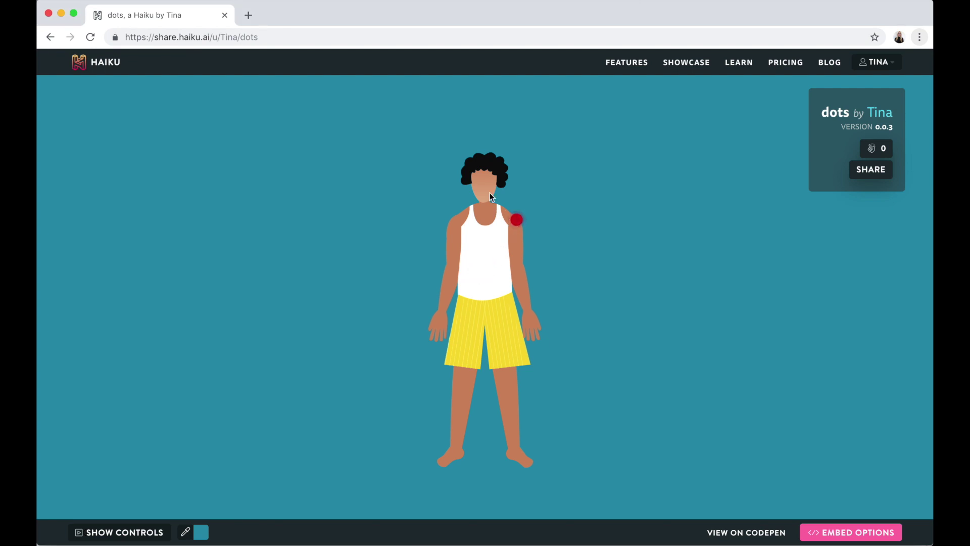
left_click(475, 177)
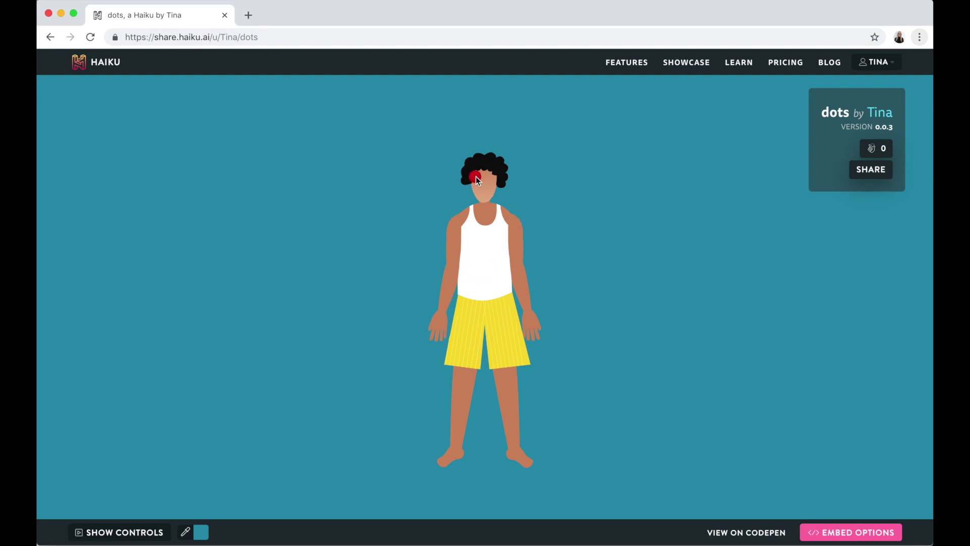
left_click(509, 398)
left_click(480, 267)
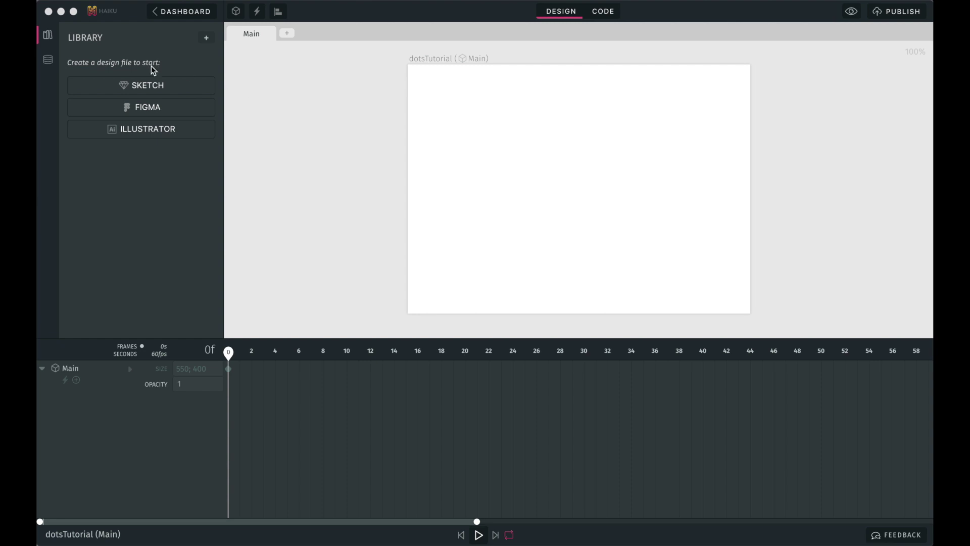
- Create the project's Sketch design file and delete its placeholder Tutorial group
left_click(147, 87)
left_click(147, 87)
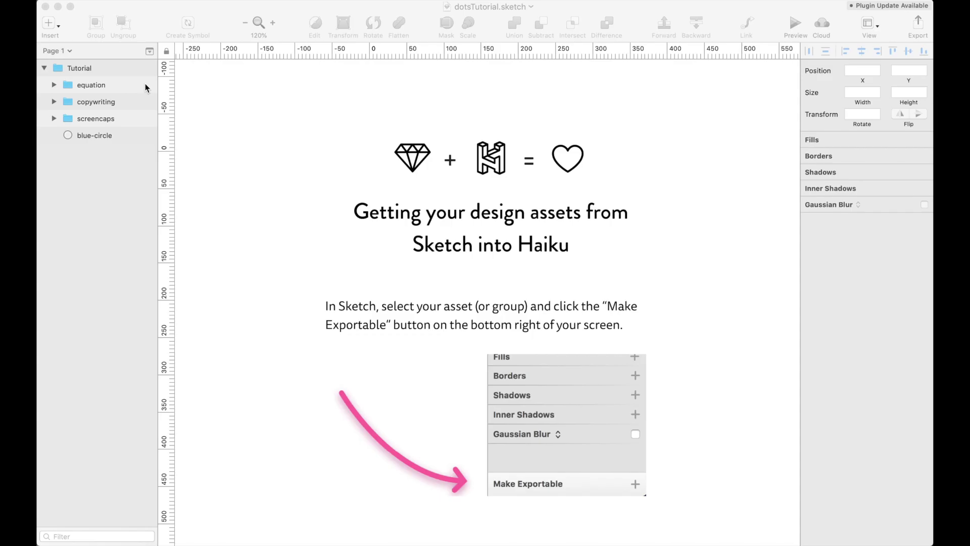
left_click(112, 76)
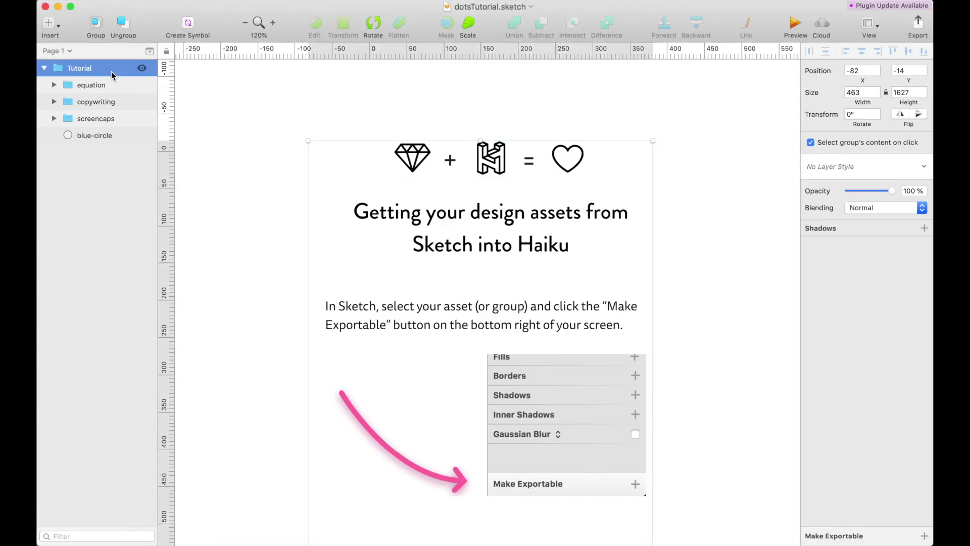
key("Delete")
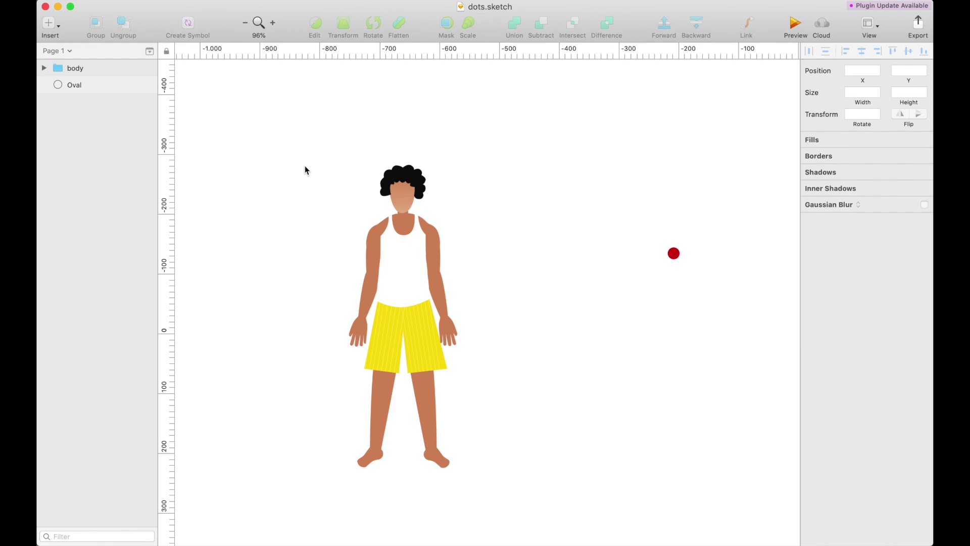
- Paste the body figure and red Oval into dotsTutorial.sketch, make both exportable, and save
left_click(376, 225)
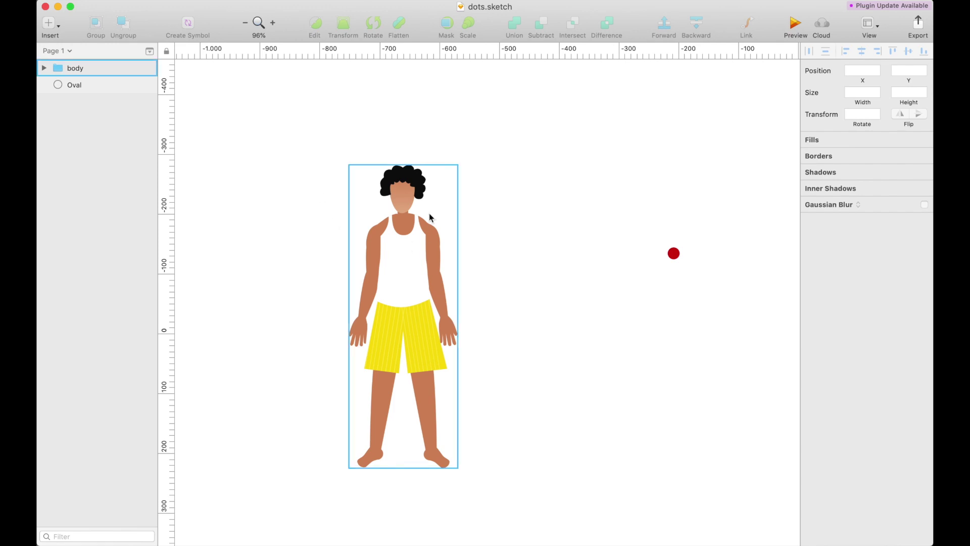
left_click(674, 254, "shift")
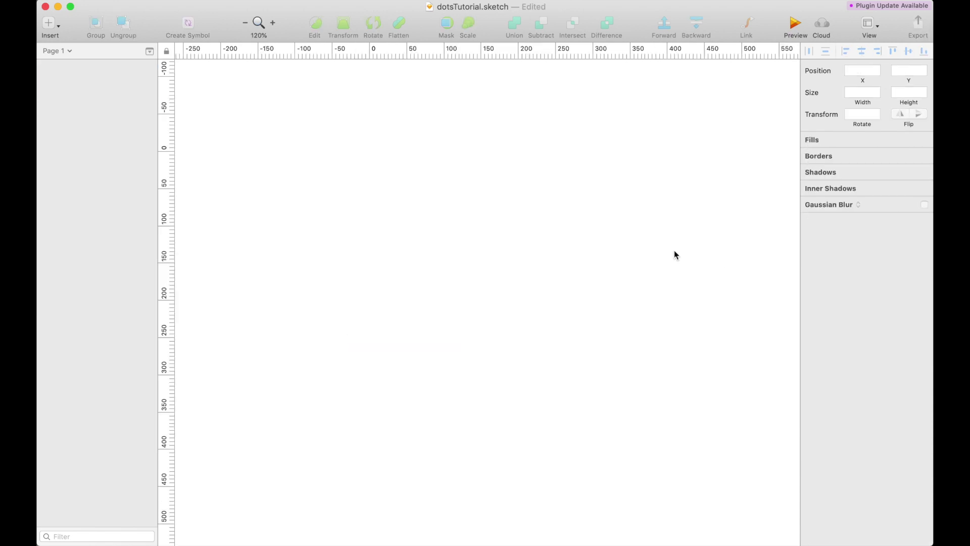
key("super+v")
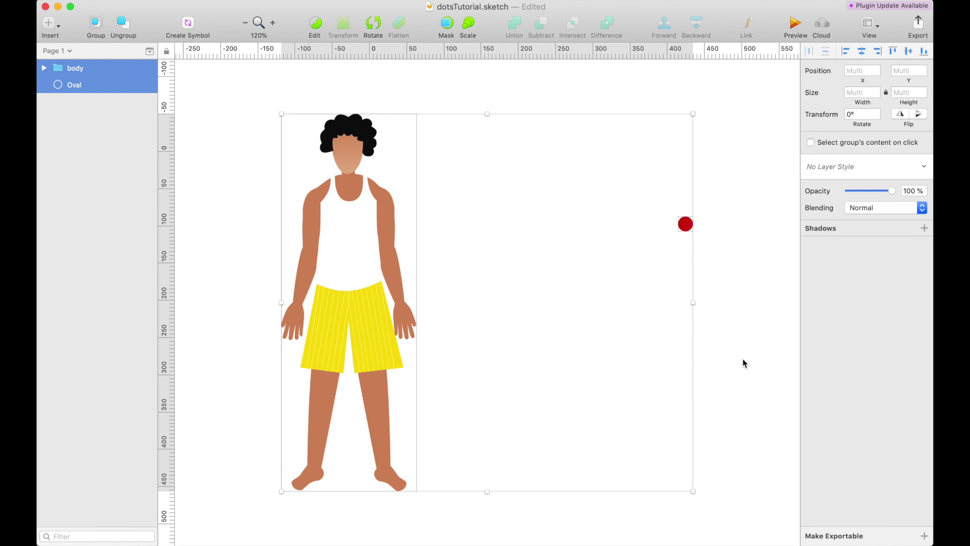
left_click(840, 537)
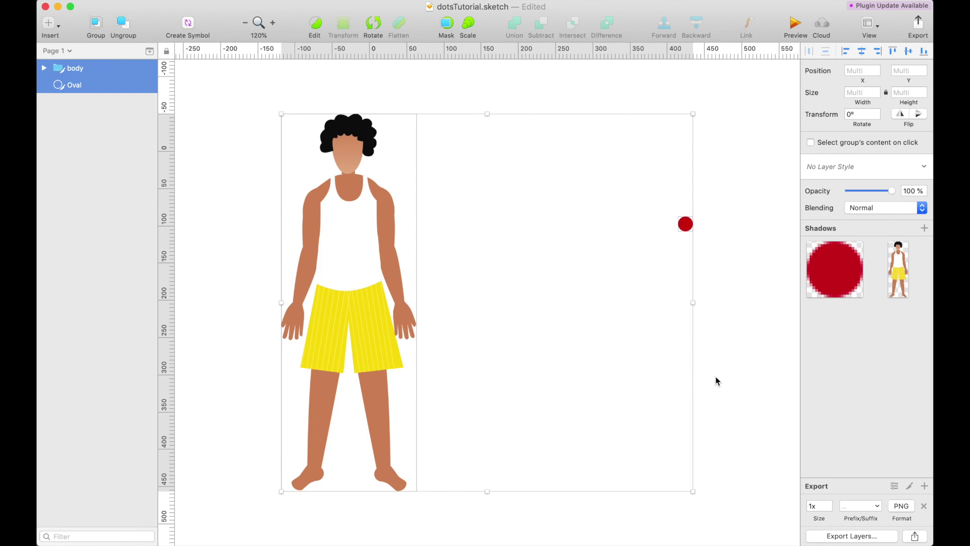
key("super+s")
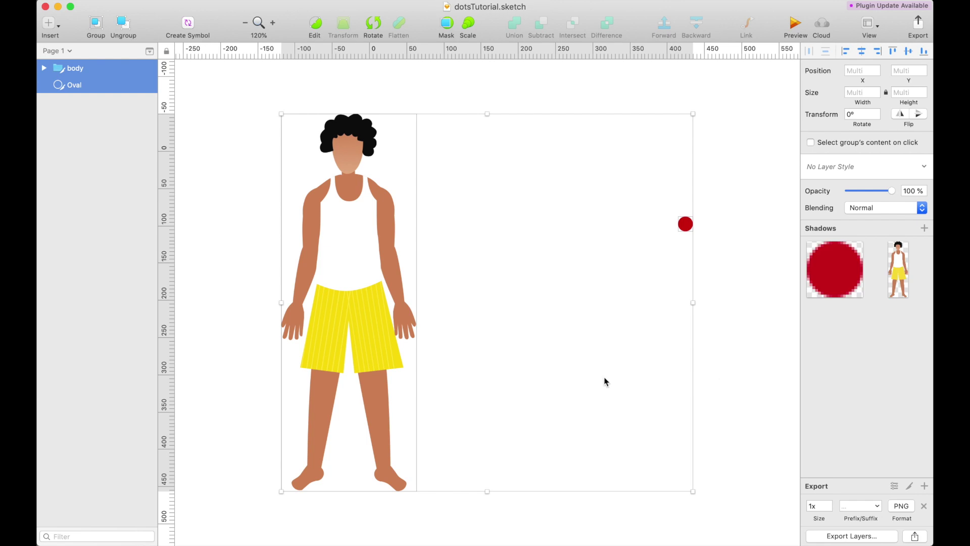
left_click(61, 442)
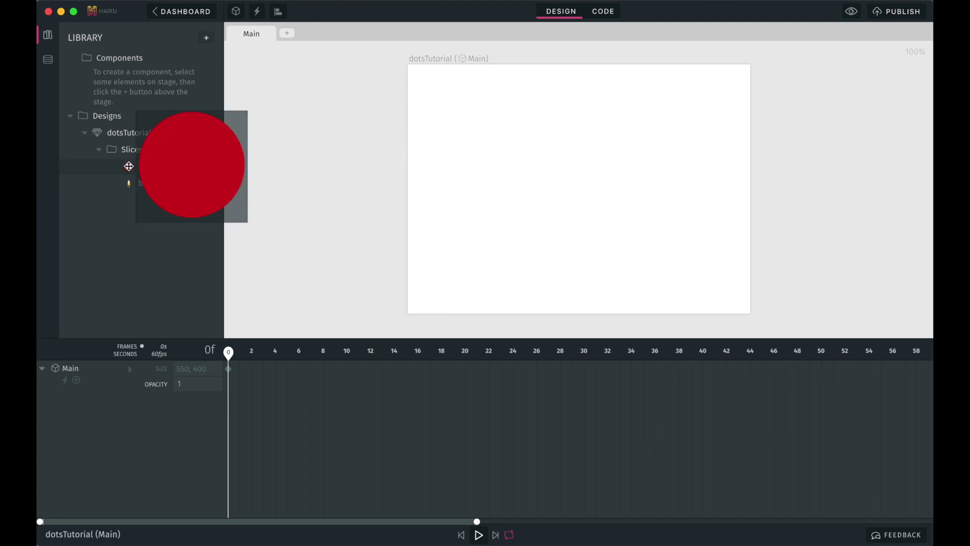
- Set the stage height to 655 and place the body and Oval slices on it
mouse_move(128, 183)
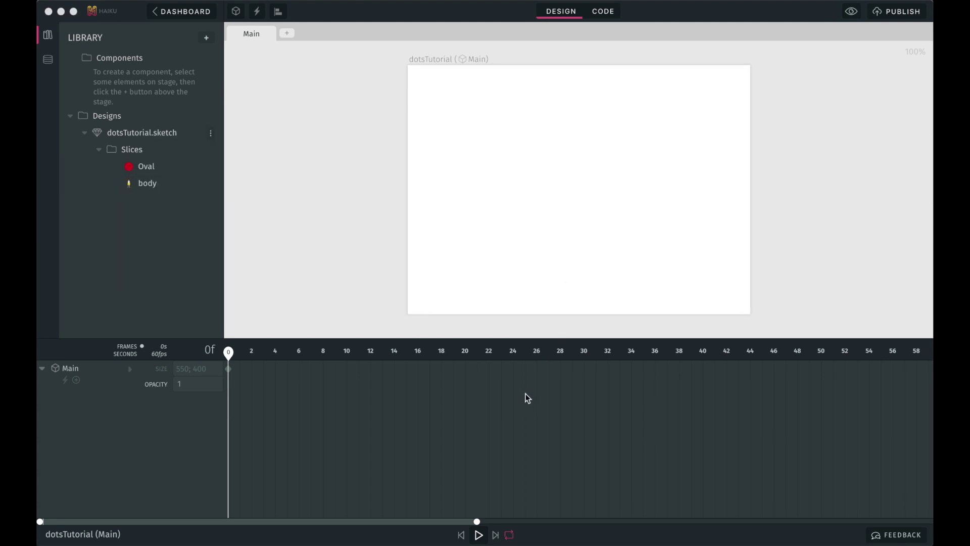
left_click(143, 376)
left_click(159, 368)
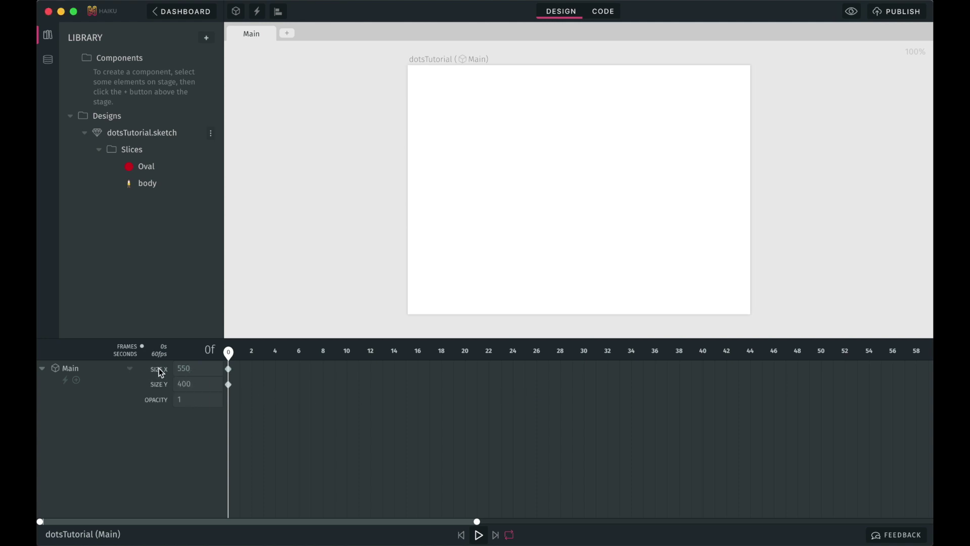
left_click(198, 382)
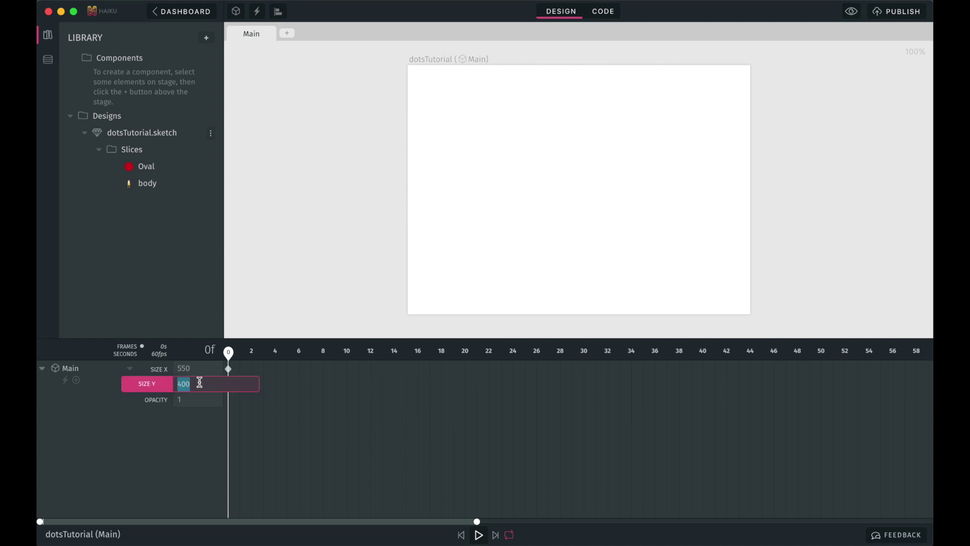
type("655")
key("Tab")
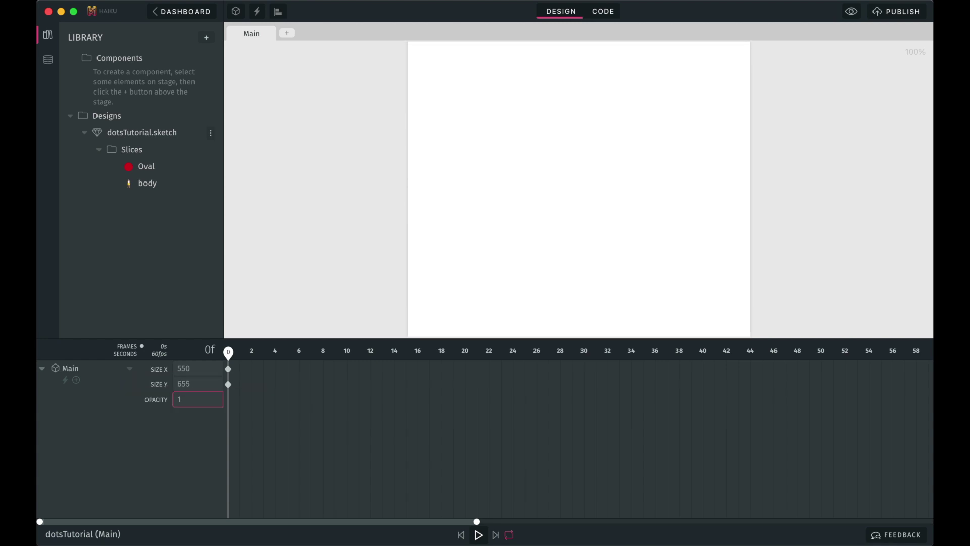
left_click_drag(142, 183, 526, 180)
left_click_drag(133, 166, 660, 152)
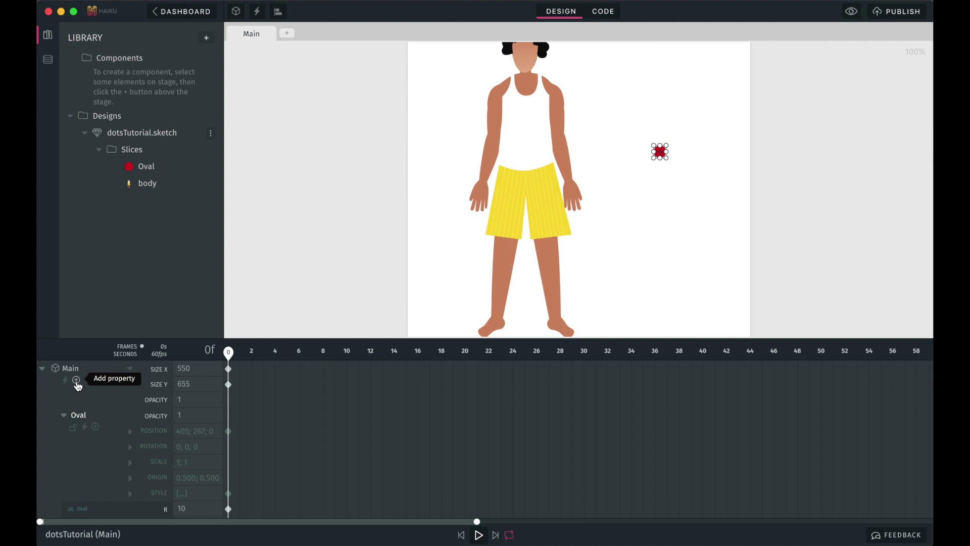
- Add a Background Color of #2691AD to the Main stage
left_click(77, 381)
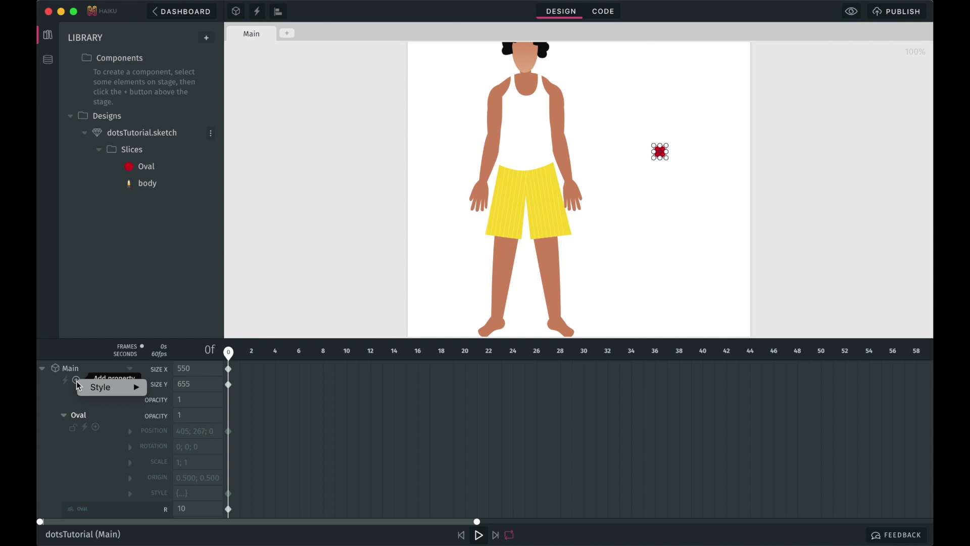
mouse_move(106, 391)
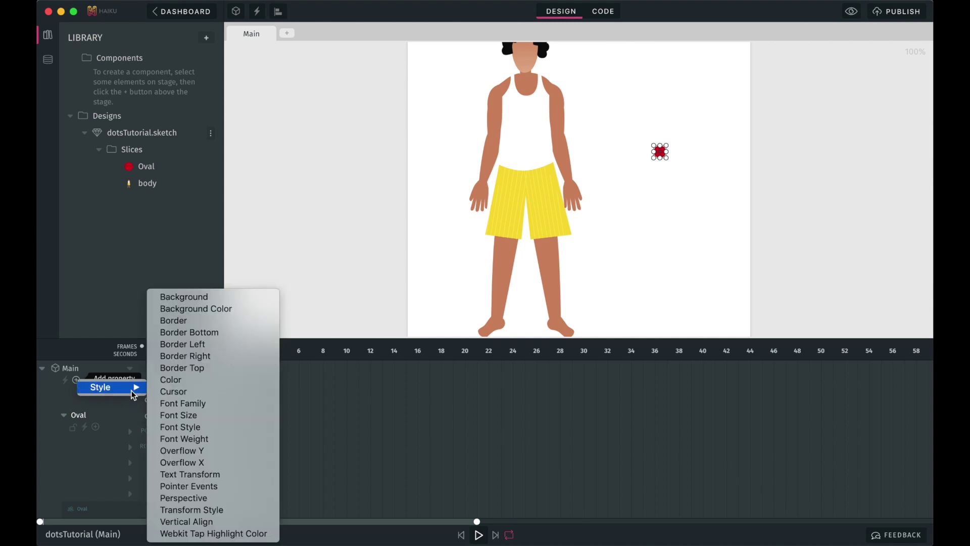
left_click(209, 311)
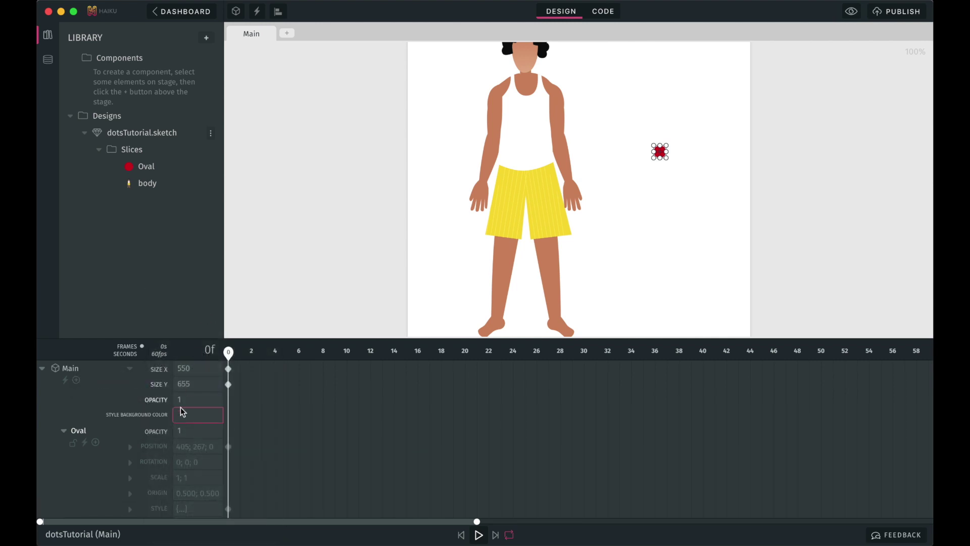
left_click(191, 416)
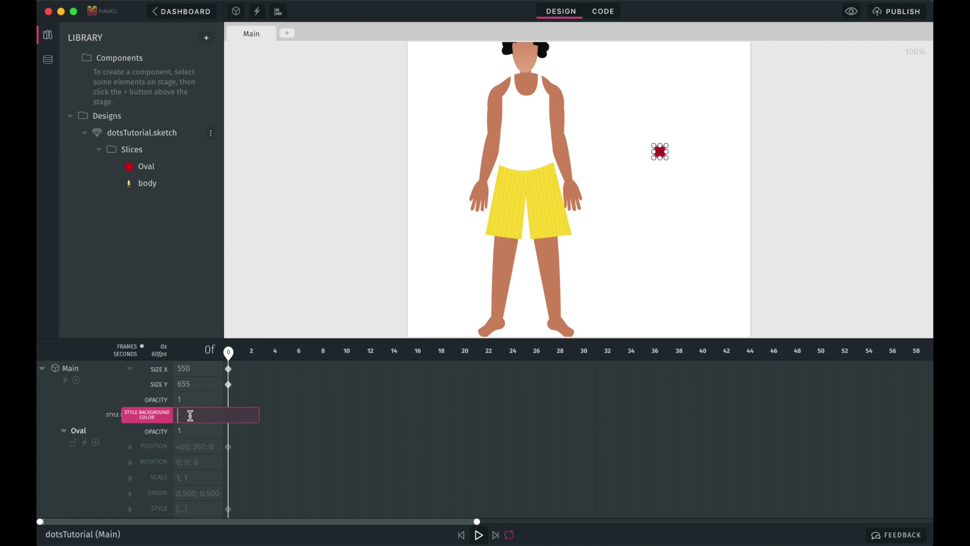
type("#2691AD")
key("Tab")
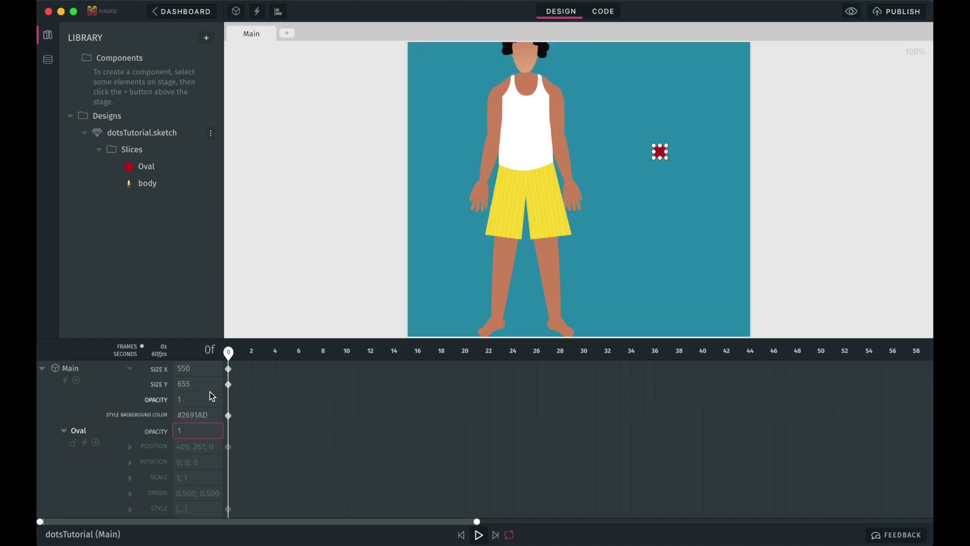
- Centre the body figure on the stage at 275 × 327.5 px
left_click(726, 251)
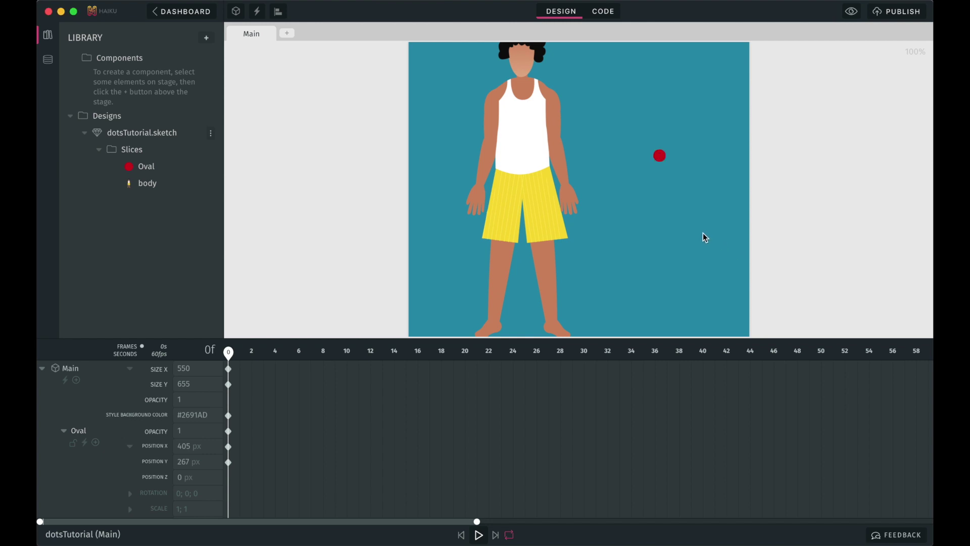
key("super+minus")
key("super+minus")
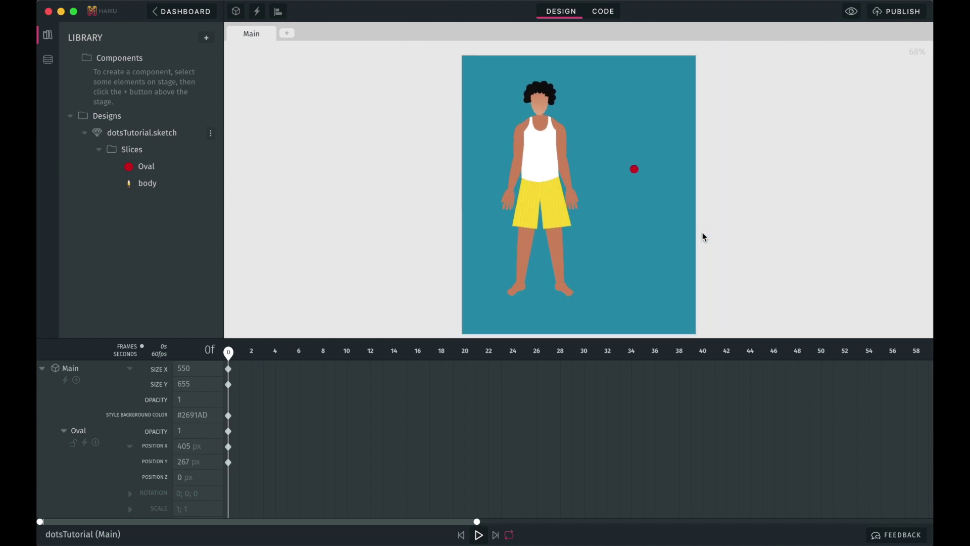
left_click_drag(547, 184, 584, 189)
left_click(734, 162)
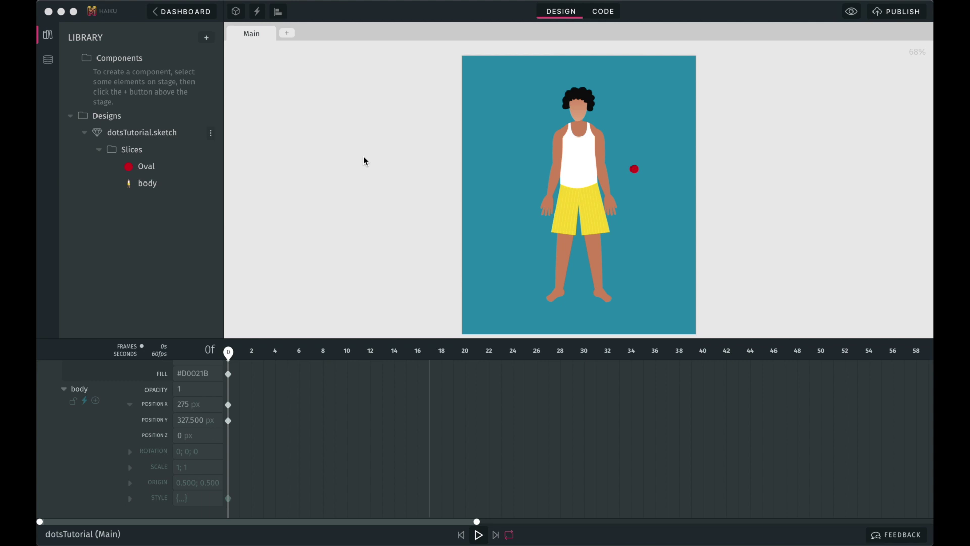
- Open the Main component's States panel and add a blank state row
left_click(48, 63)
left_click(48, 60)
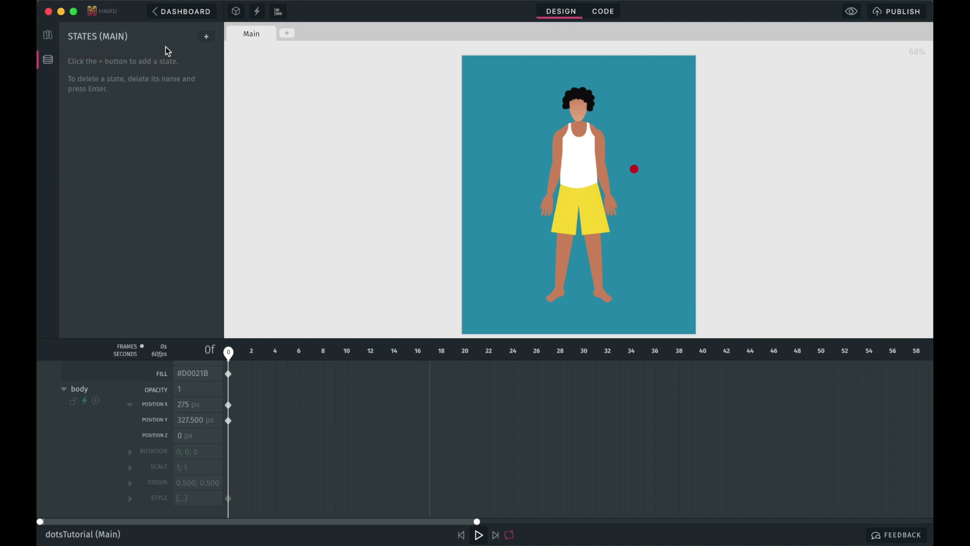
left_click(207, 37)
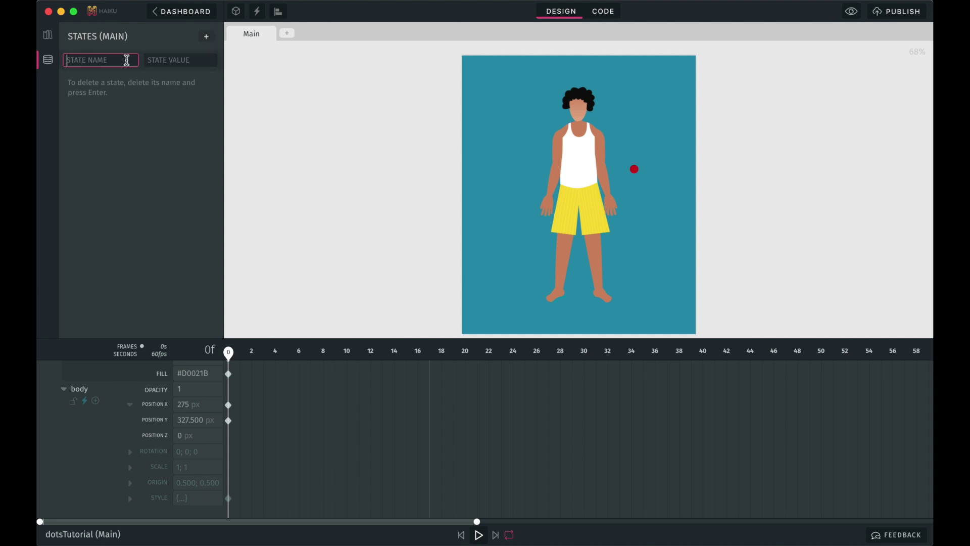
left_click(167, 60)
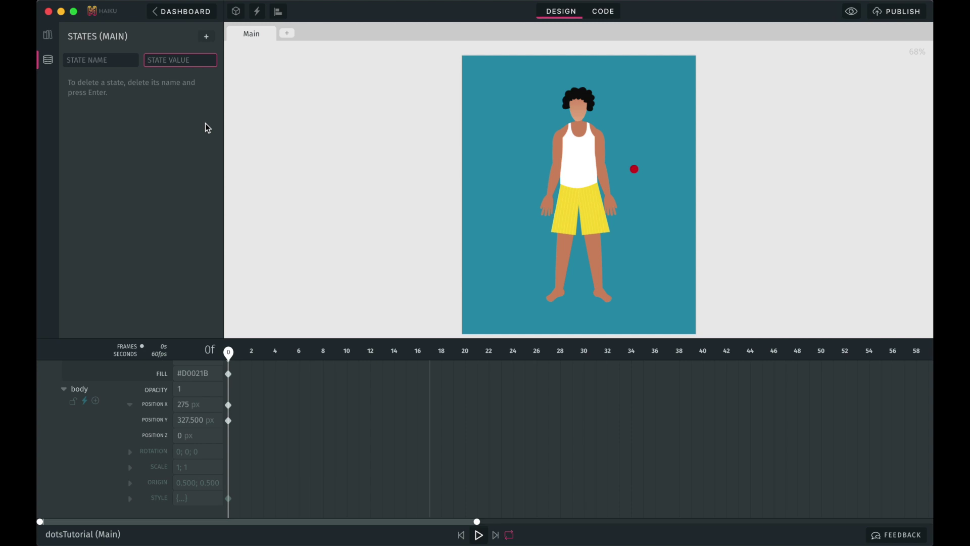
left_click(196, 156)
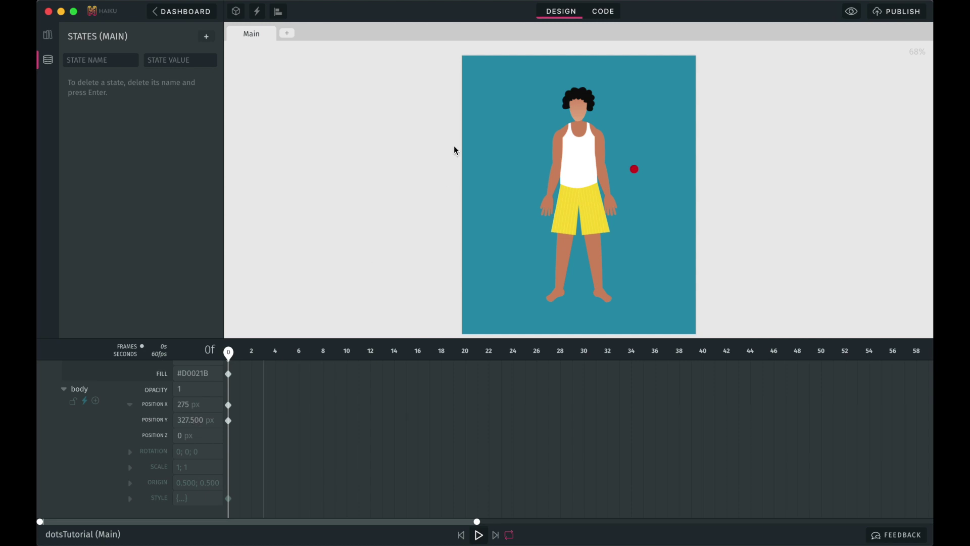
scroll(216, 454, "up", 5)
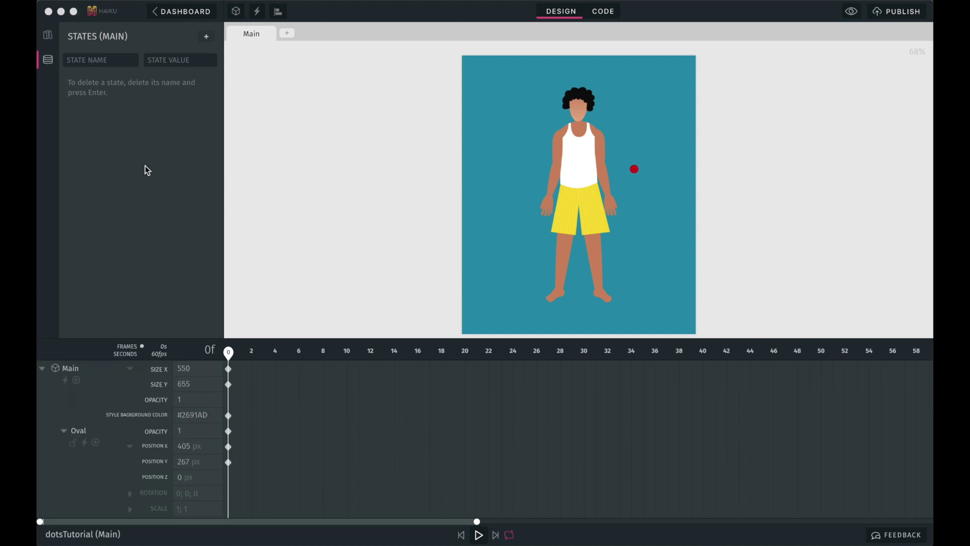
- Create the xPos and yPos states, both with value 0
left_click(109, 60)
type("xPos")
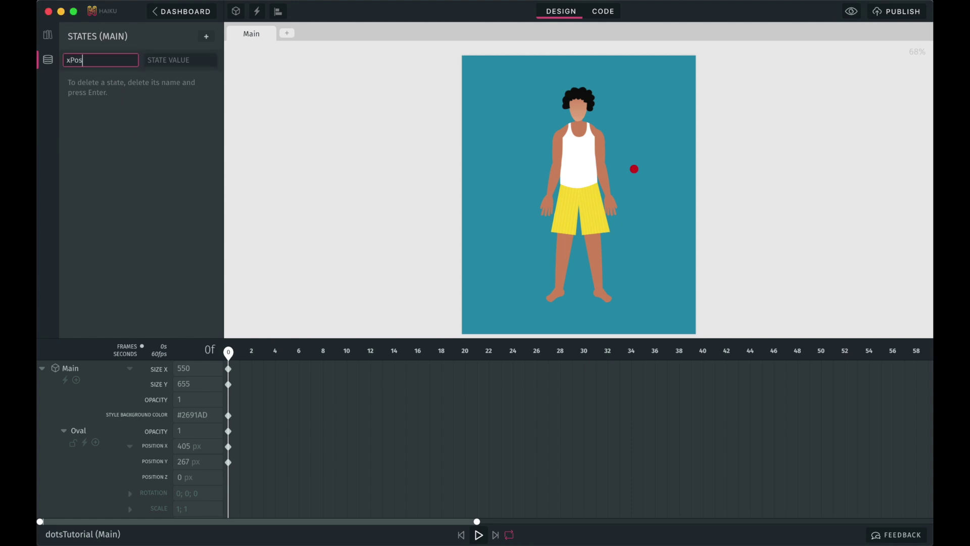
key("Tab")
type("0")
key("Return")
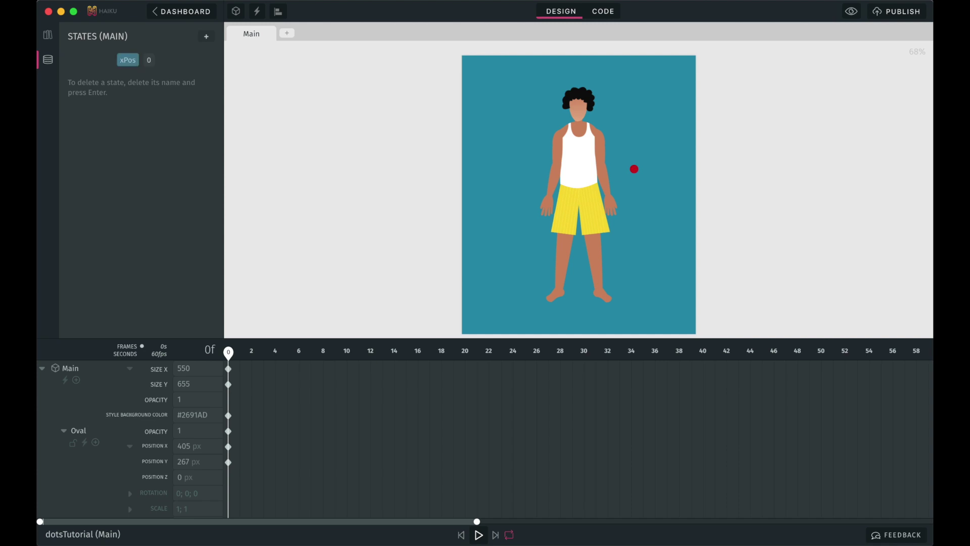
left_click(207, 37)
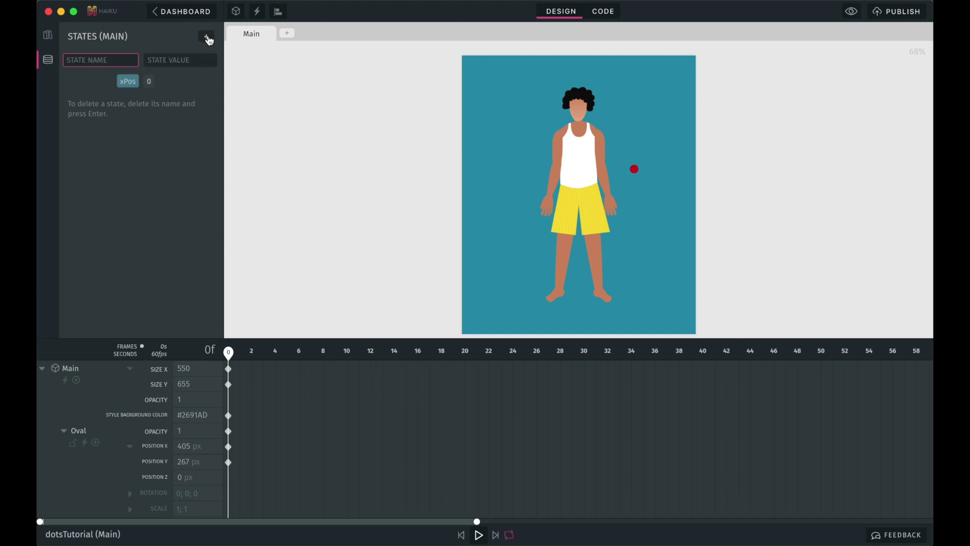
type("yPos")
key("Tab")
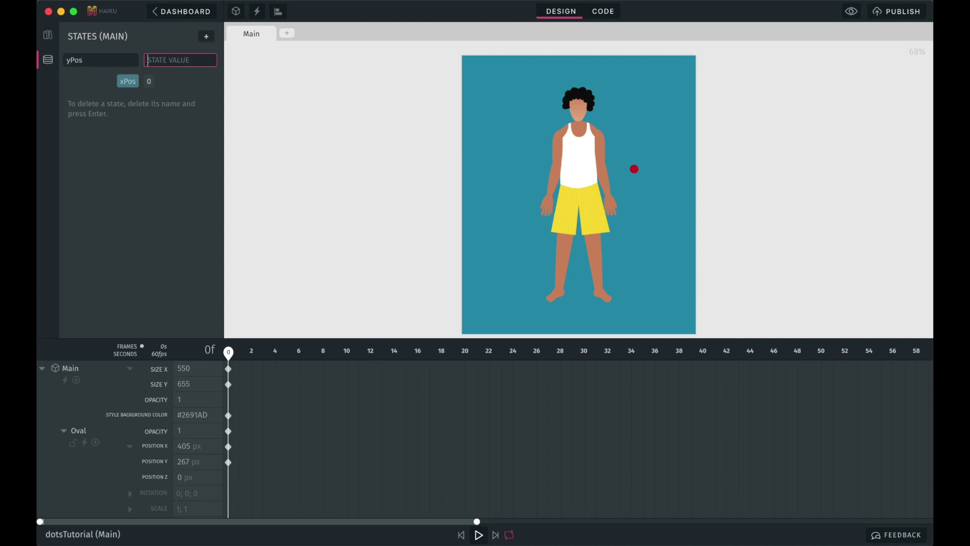
type("0")
key("Return")
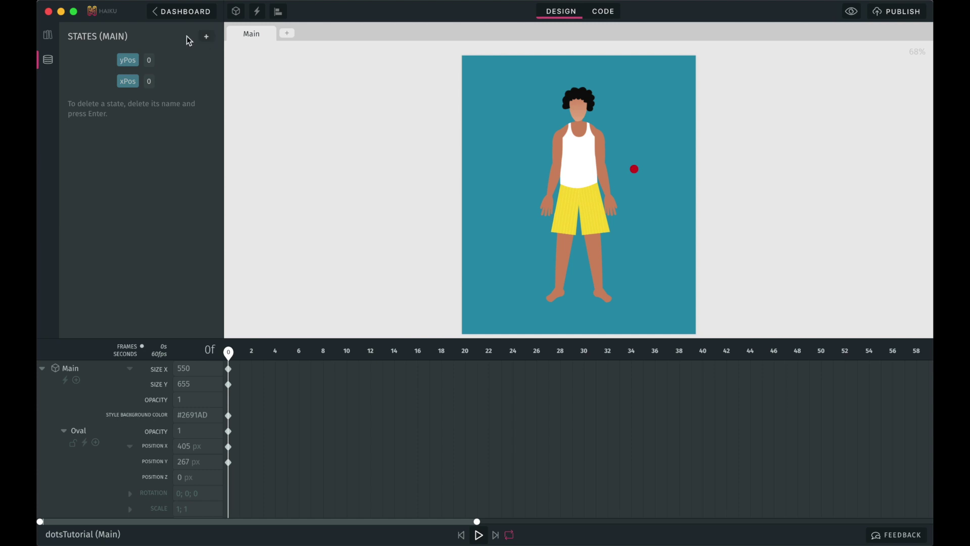
- Add a hasClicked state with value false
left_click(207, 37)
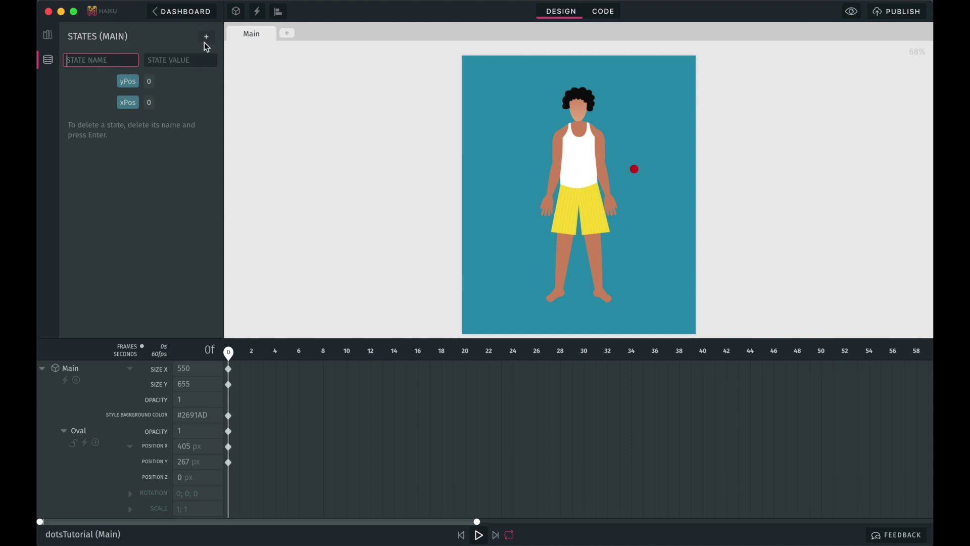
type("hasClicked")
key("Tab")
type("false")
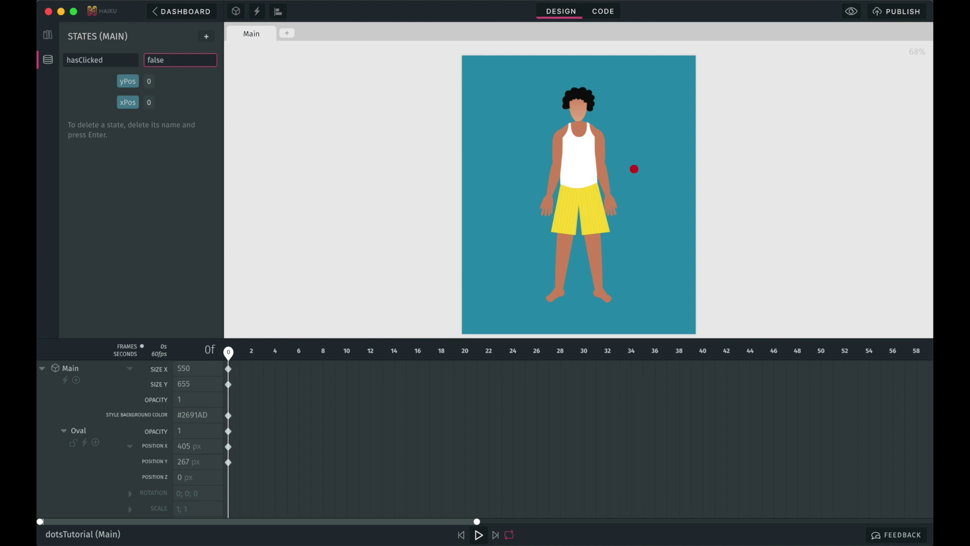
key("Return")
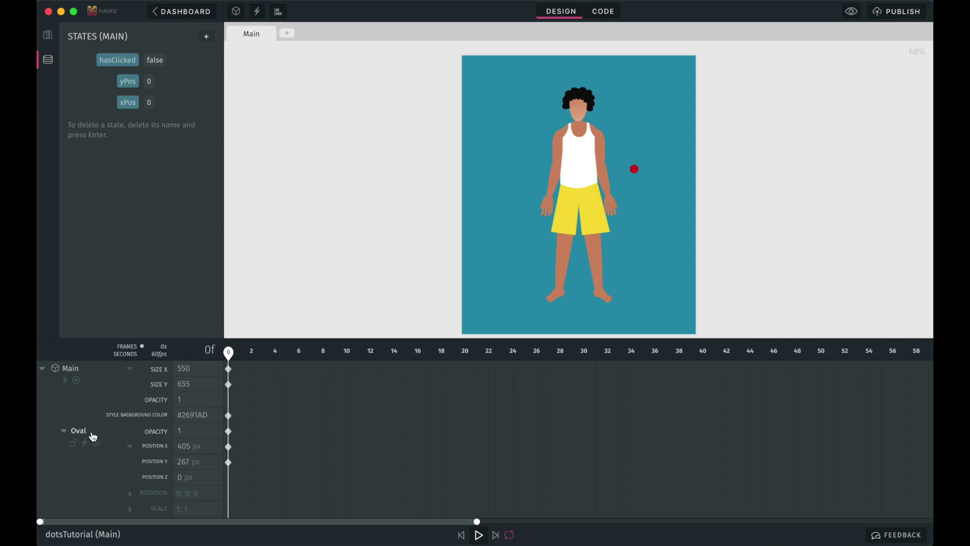
- Set the Oval's Position X to =xPos and Position Y to =yPos
left_click(187, 446)
type("=")
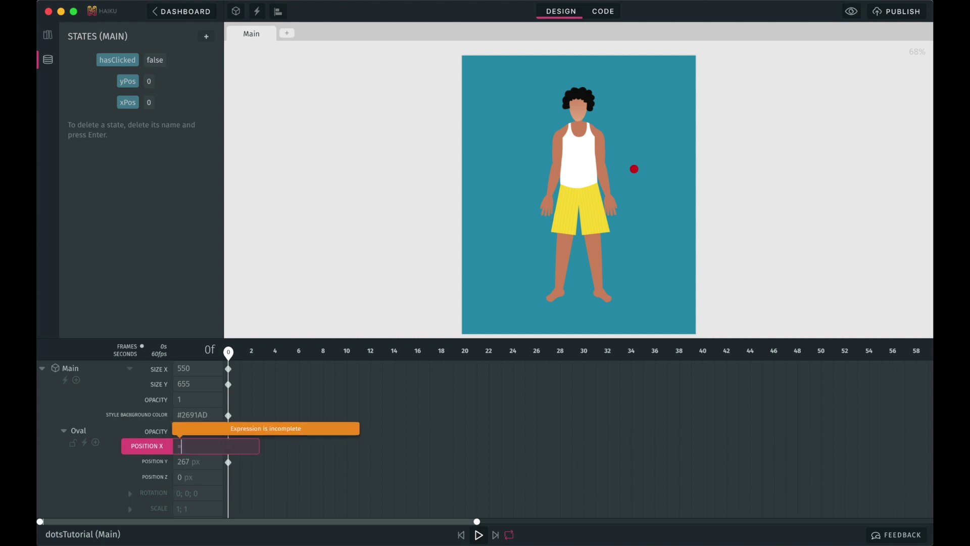
type("x")
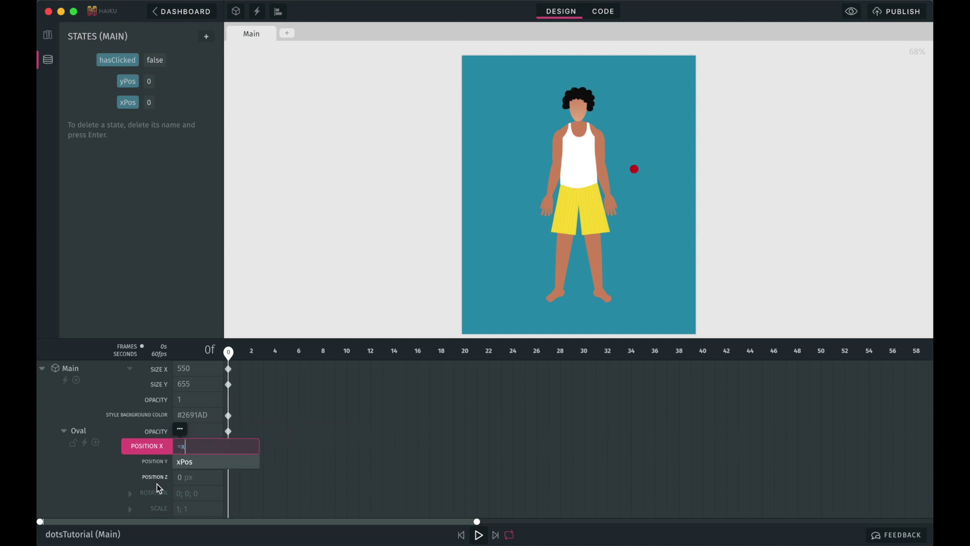
left_click(205, 463)
key("Return")
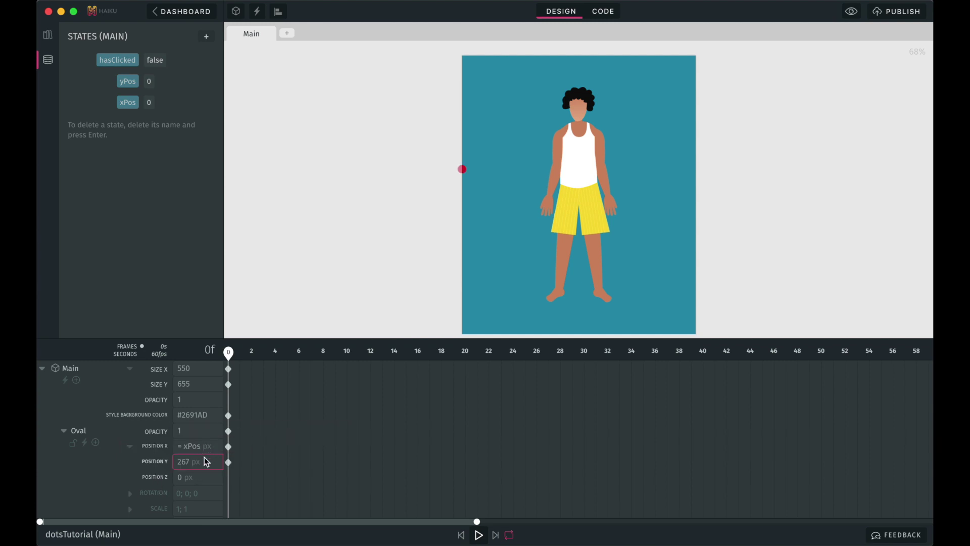
left_click(203, 462)
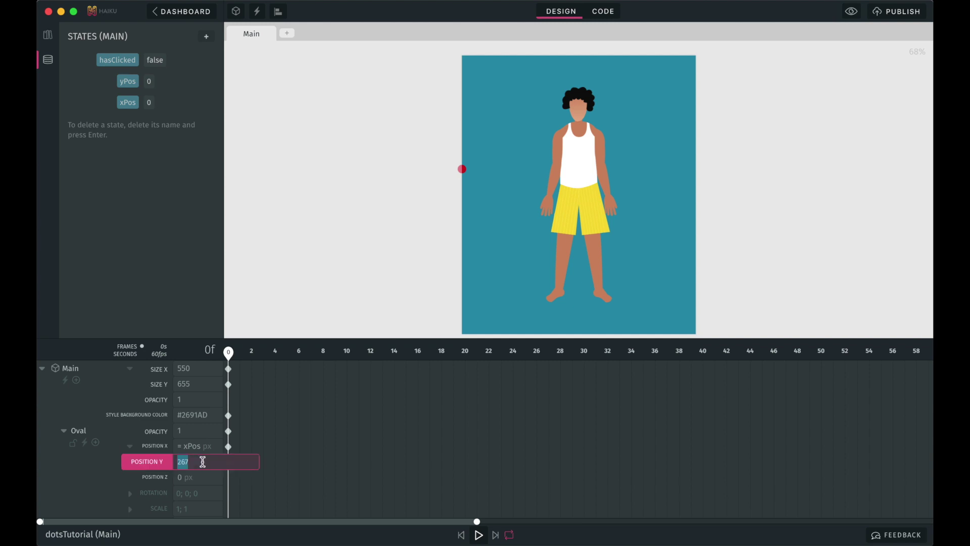
type("=y")
left_click(200, 478)
key("Return")
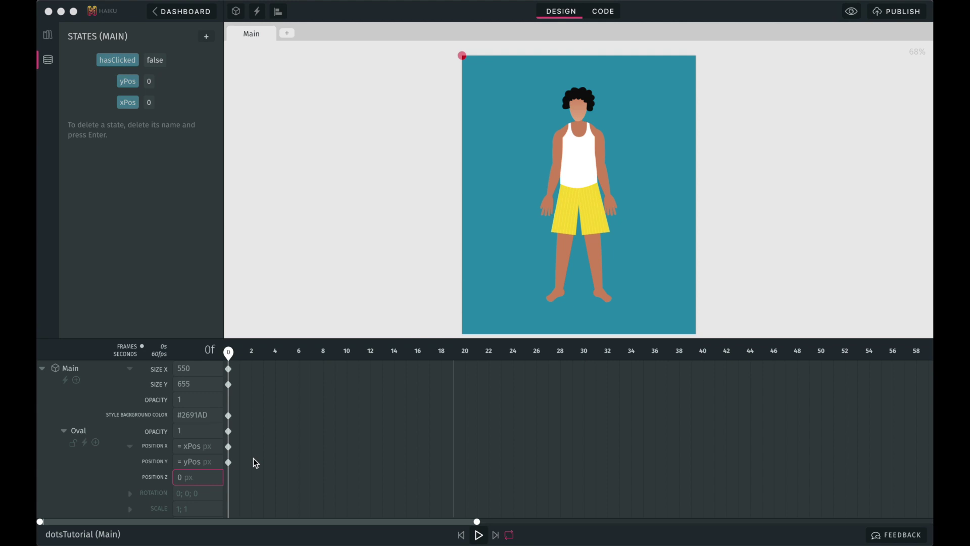
- Set the Oval's Opacity to the expression hasClicked ? 1:0
left_click(200, 433)
type("=has")
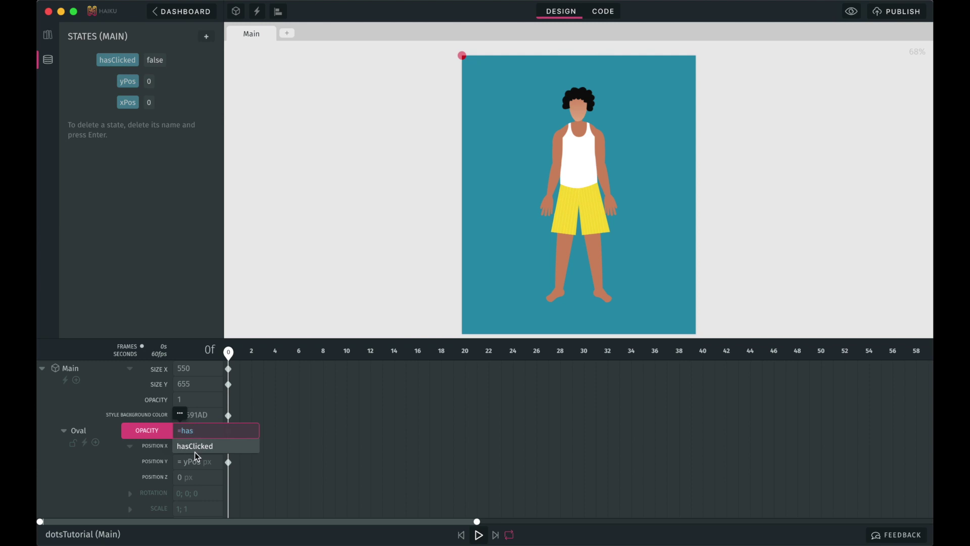
left_click(196, 444)
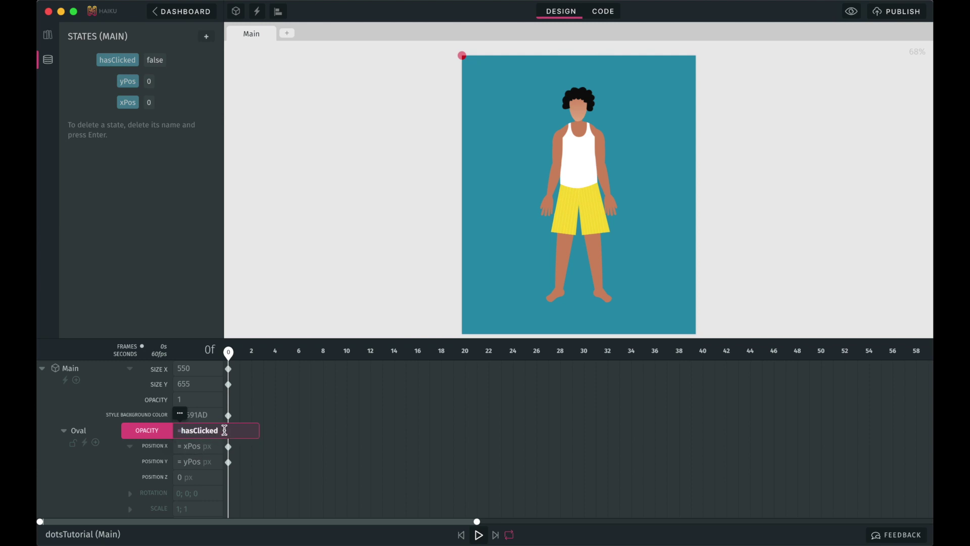
type("?")
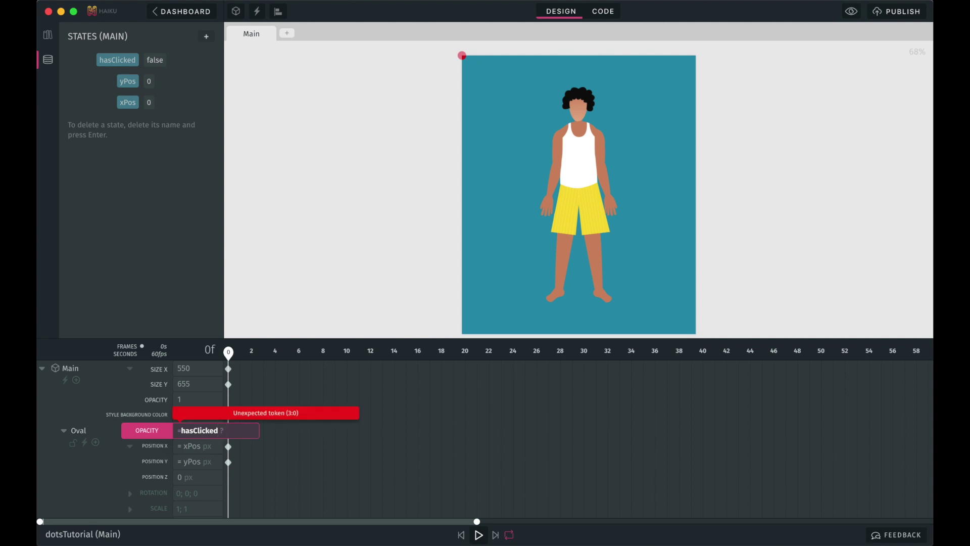
type(" 1:0;")
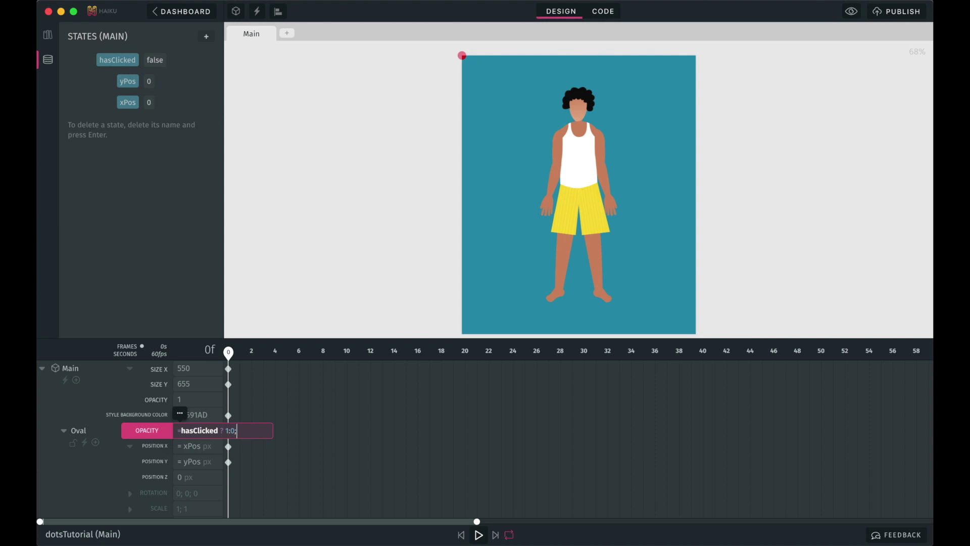
key("Return")
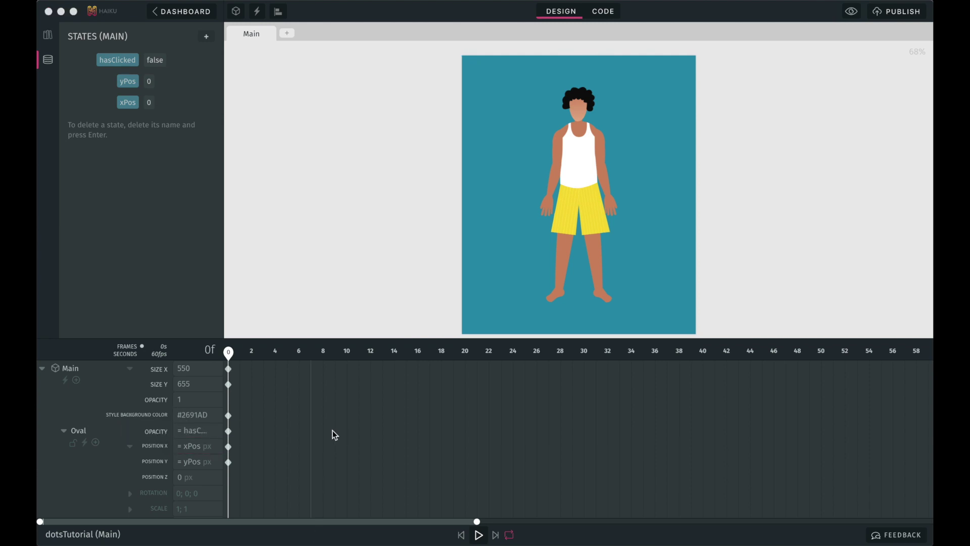
left_click(195, 430)
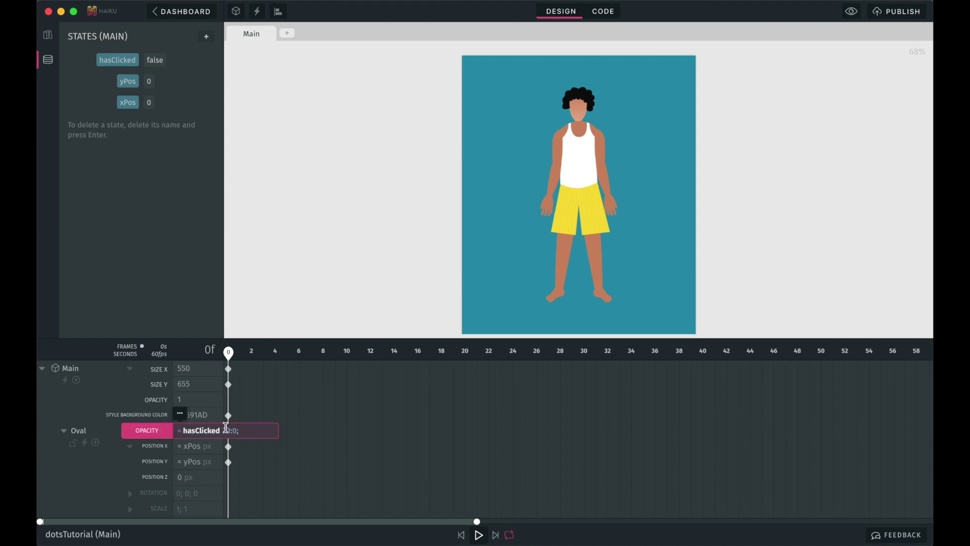
left_click_drag(226, 428, 178, 429)
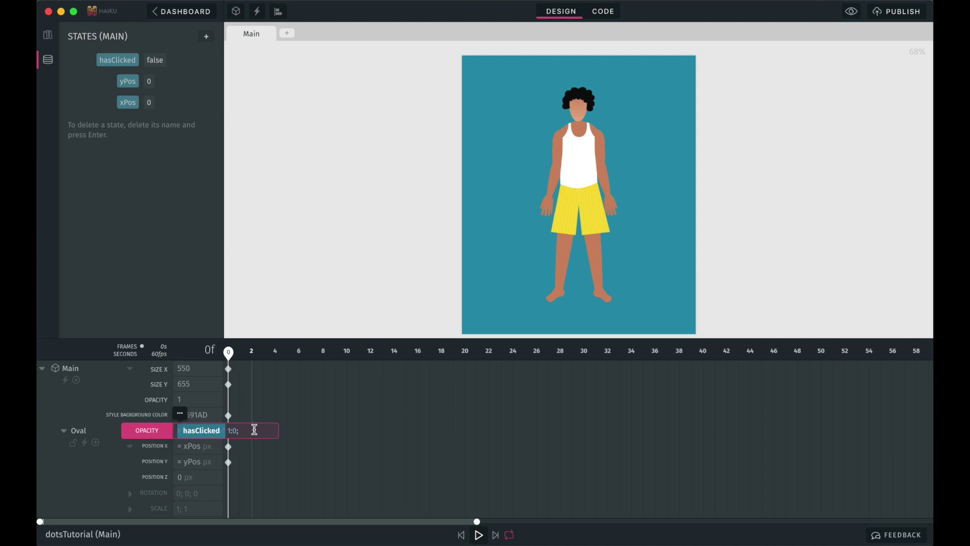
left_click(240, 430)
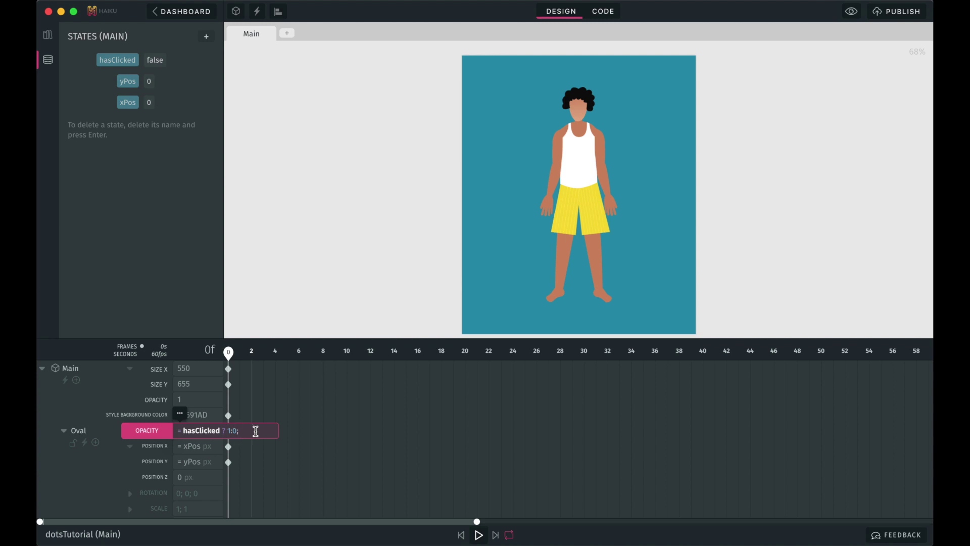
key("Return")
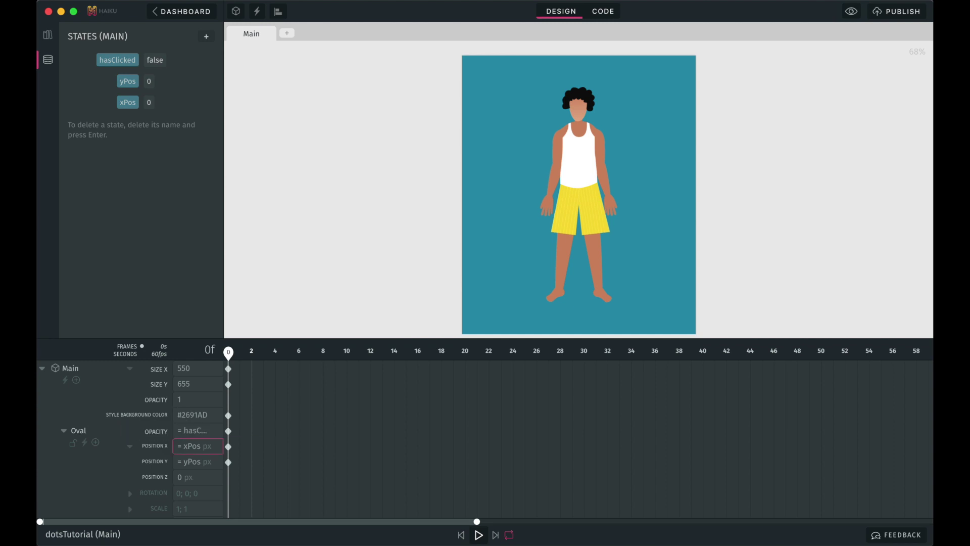
- Add a Click action to the body layer
scroll(93, 470, "down", 1)
scroll(92, 469, "down", 10)
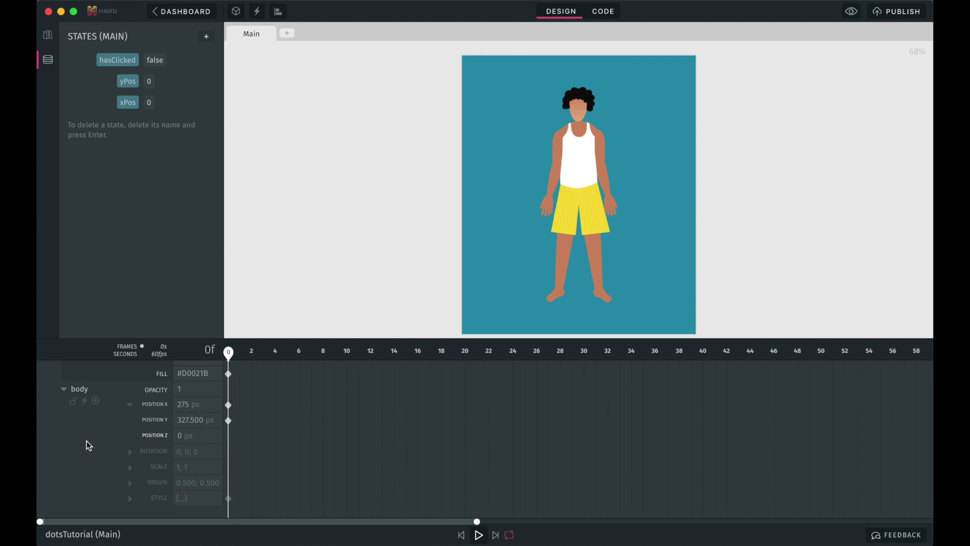
left_click(85, 402)
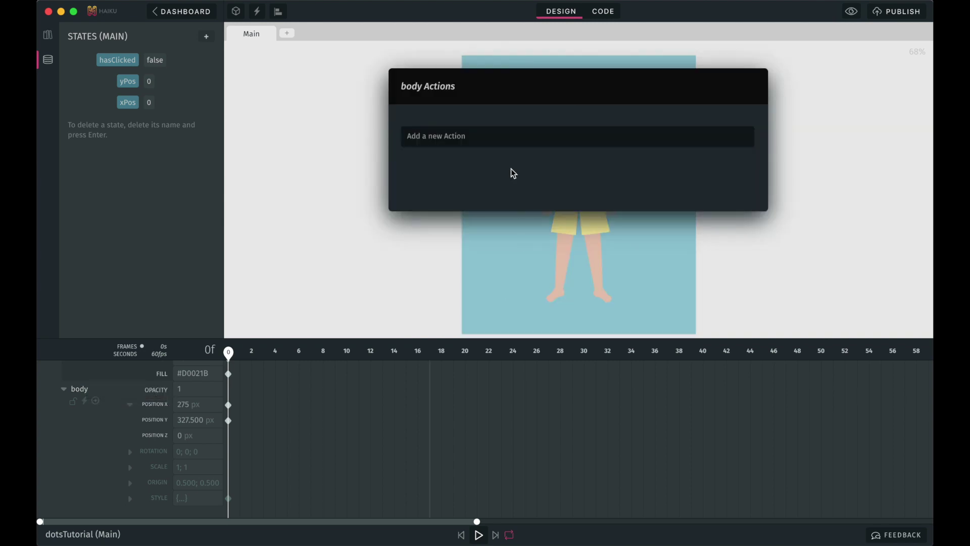
left_click(505, 143)
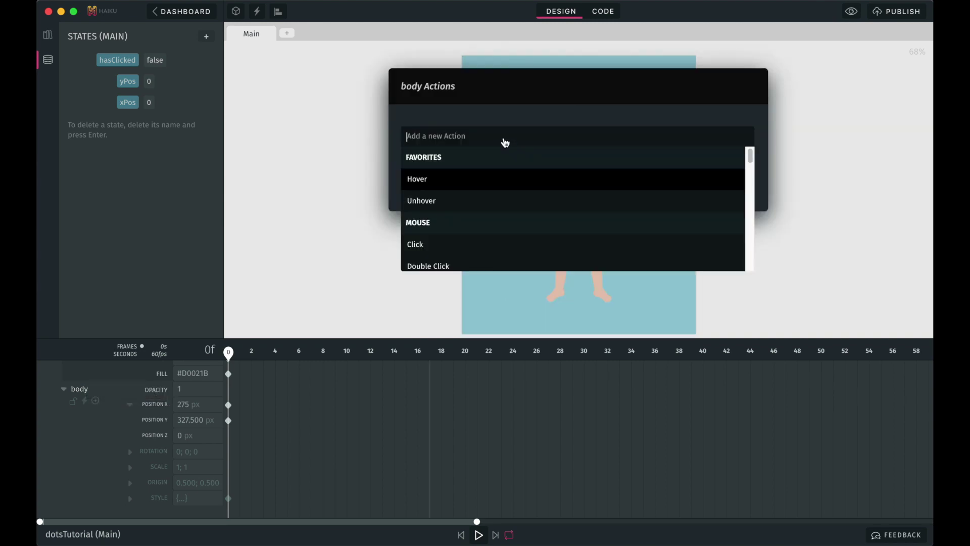
left_click(420, 245)
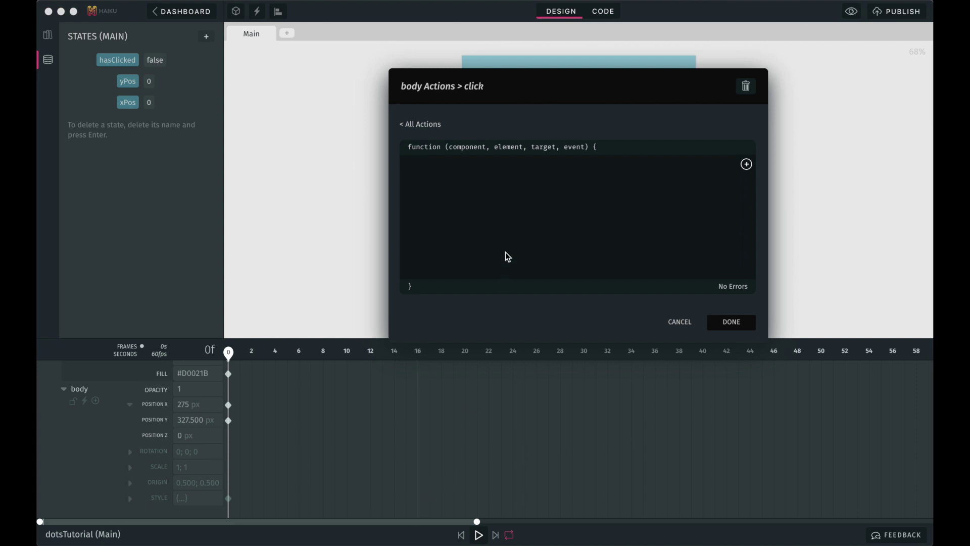
- Write the body click handler: hasClicked true, xPos $user.mouse.x, yPos $user.mouse.y, then save
left_click(503, 181)
type("this.setState({ hasClicked: true }); this.setState({ xPos: this.evaluate(\"$user.mouse.x\") }); this.setState({ yPos: this.evaluate(\"$user.mouse.y\") });")
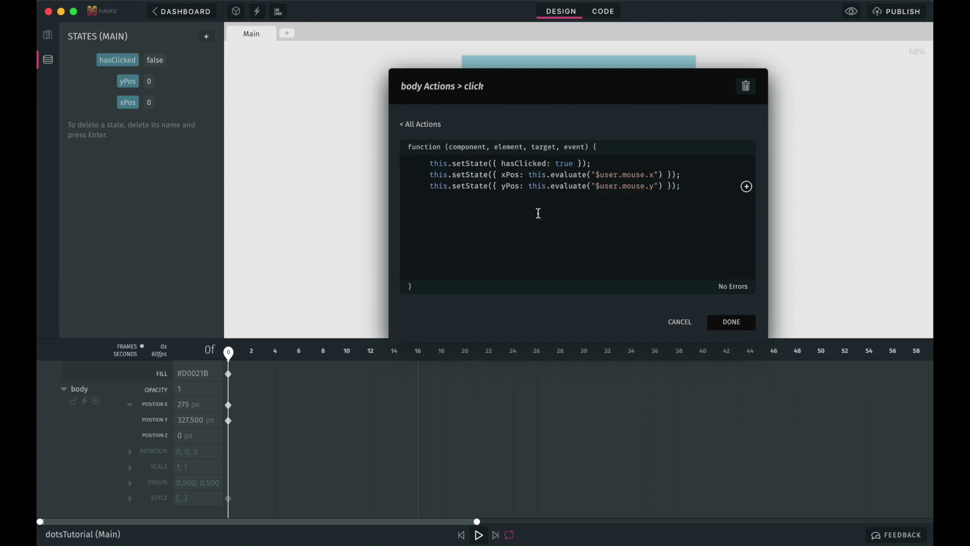
left_click(596, 161)
key("super+shift+Left")
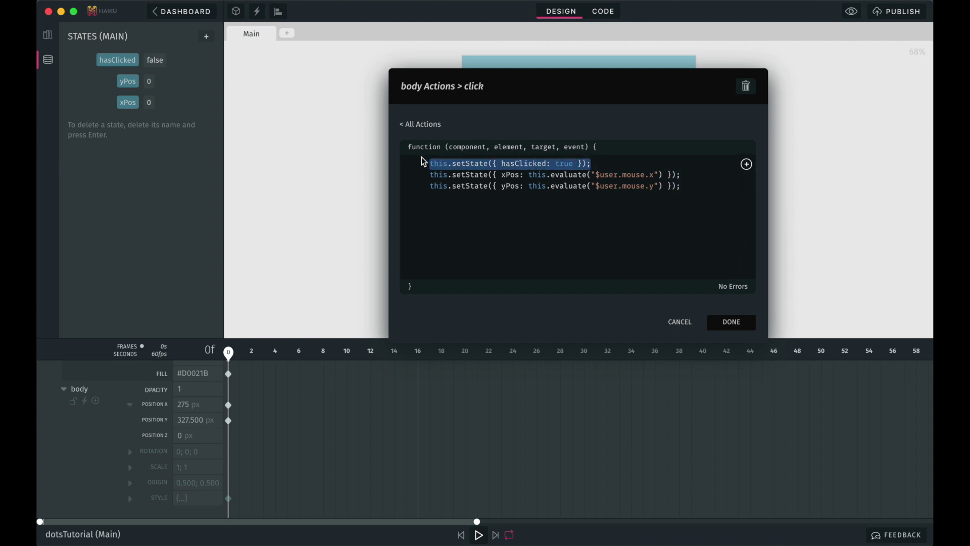
left_click(239, 93)
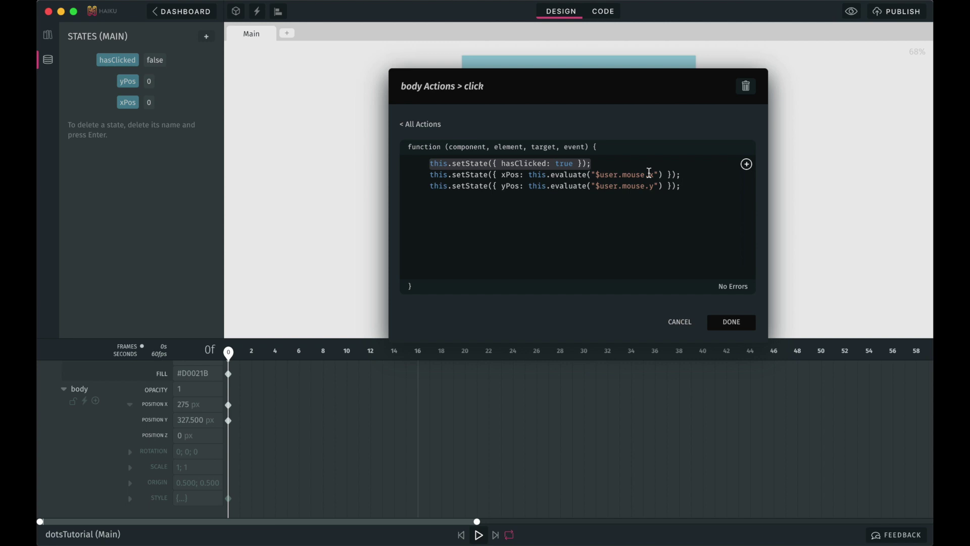
scroll(157, 409, "up", 4)
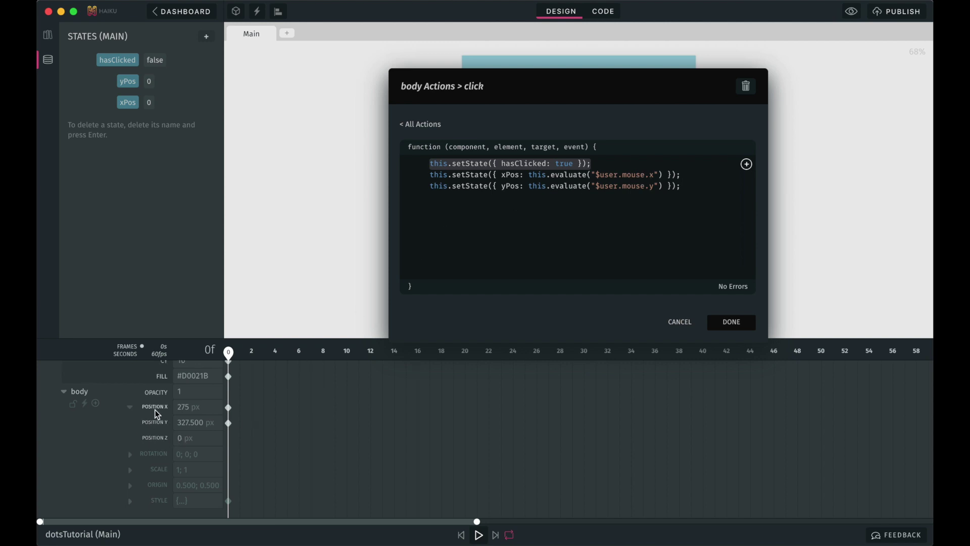
scroll(158, 411, "up", 3)
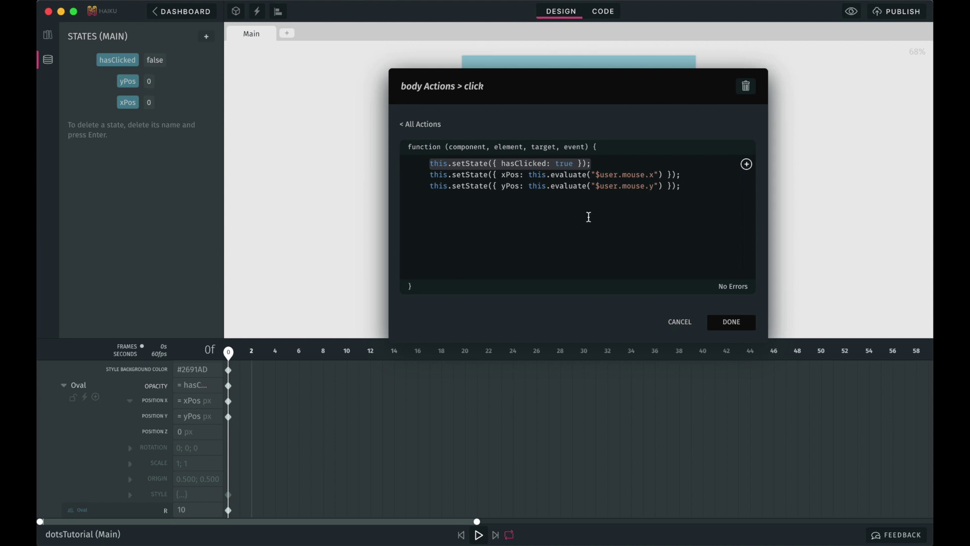
left_click(612, 196)
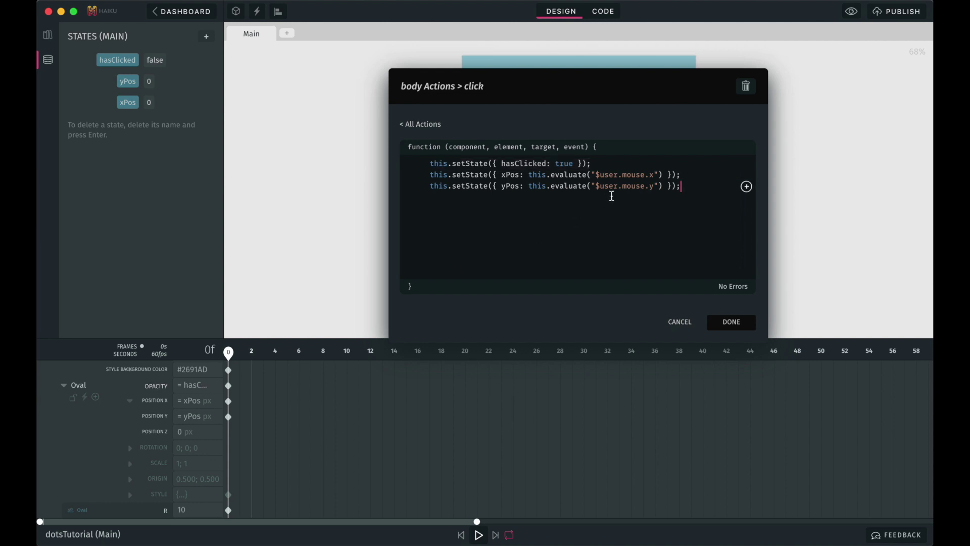
left_click_drag(689, 187, 427, 178)
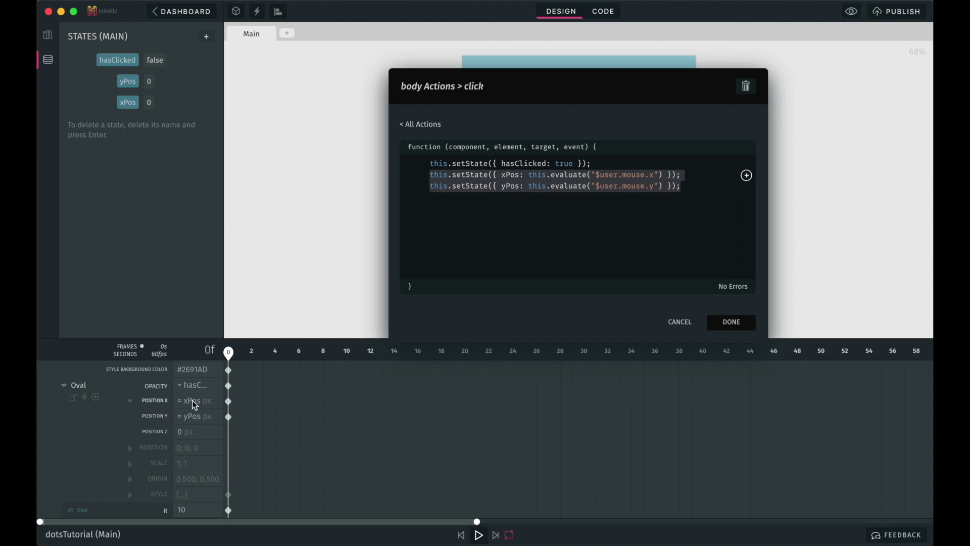
left_click(517, 174)
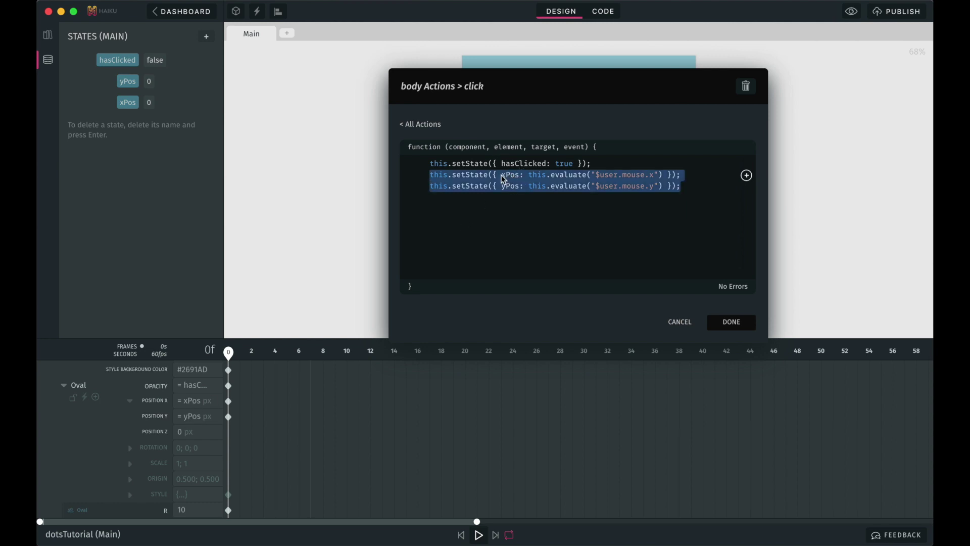
left_click(528, 211)
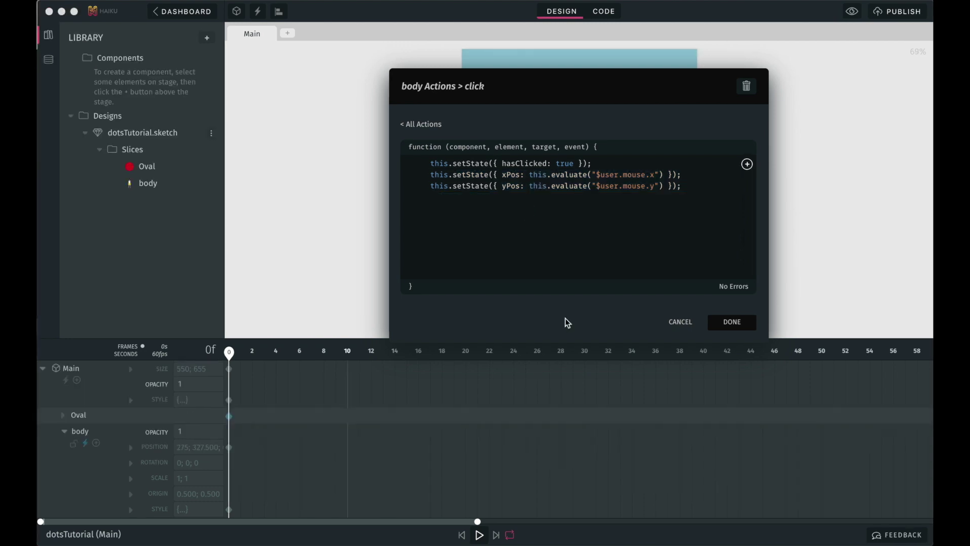
left_click(732, 321)
- Close the actions dialog, preview clicking the character to show the red dot, then exit preview
left_click(732, 322)
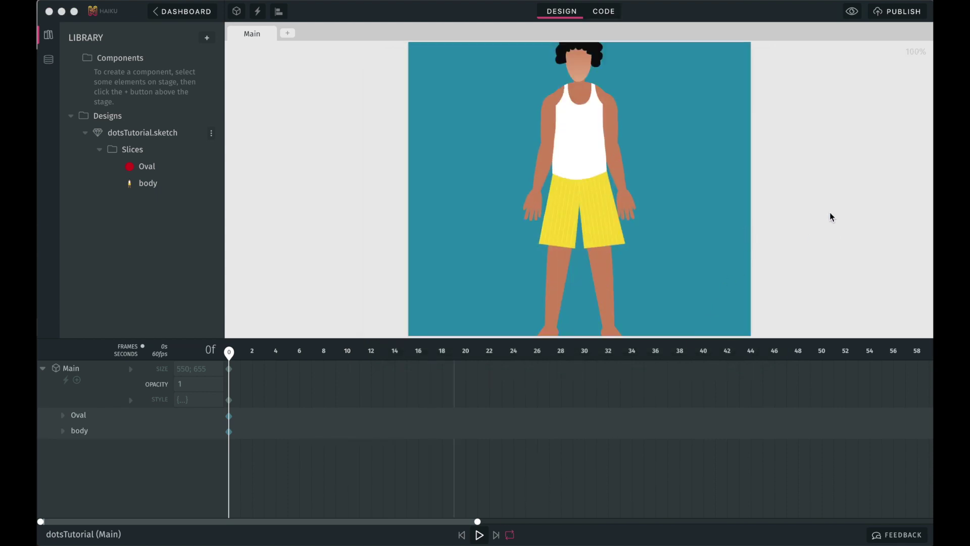
left_click(853, 11)
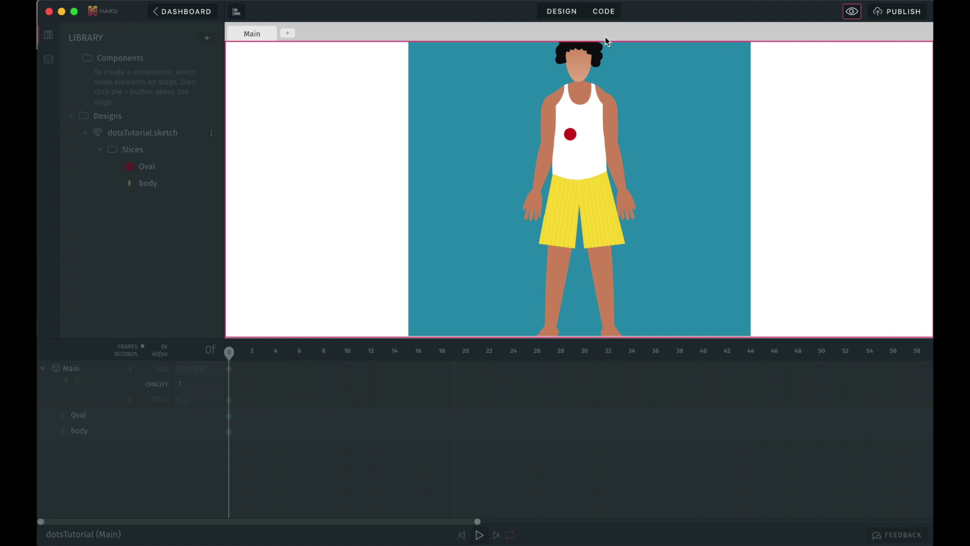
key("super+p")
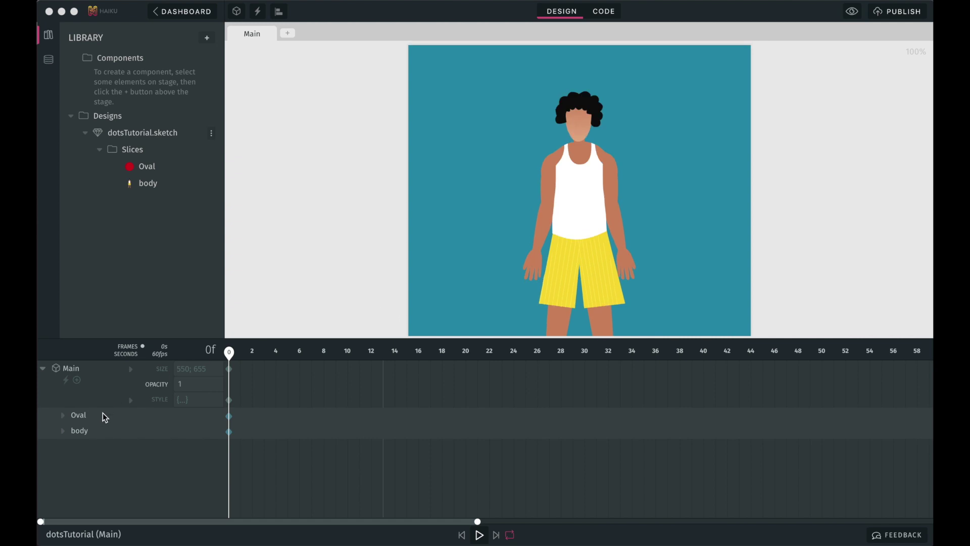
- Turn the selected red Oval into a new component named 'dot'
left_click(81, 413)
left_click(80, 415)
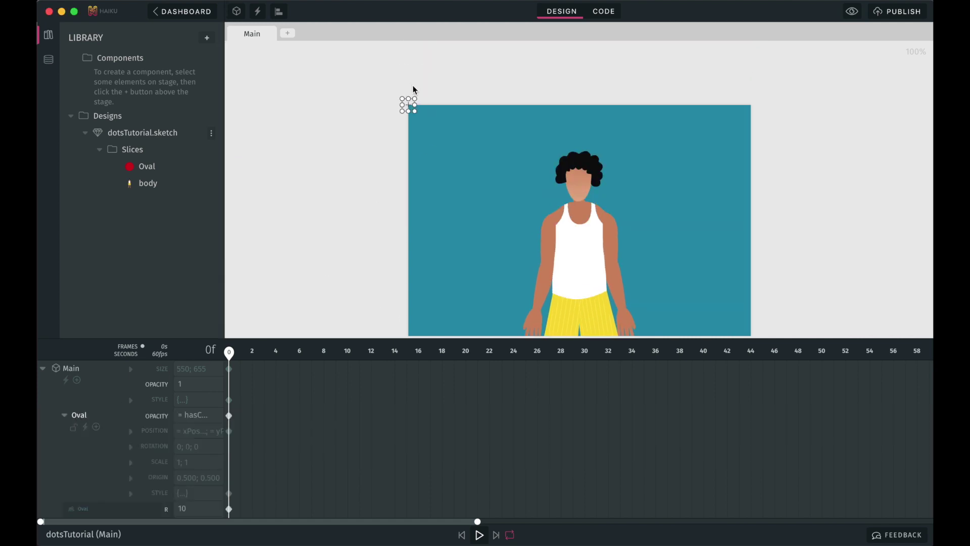
right_click(410, 106)
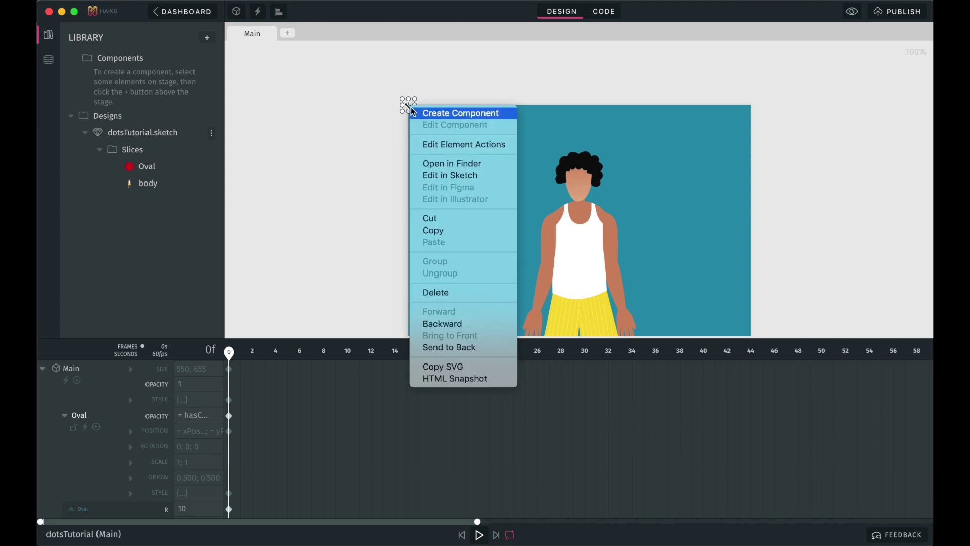
left_click(428, 113)
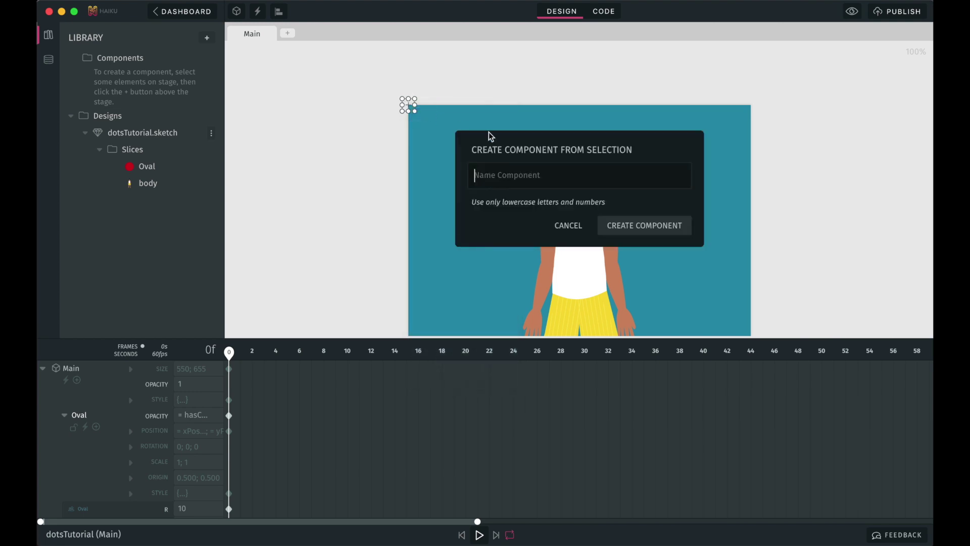
type("dot")
key("Return")
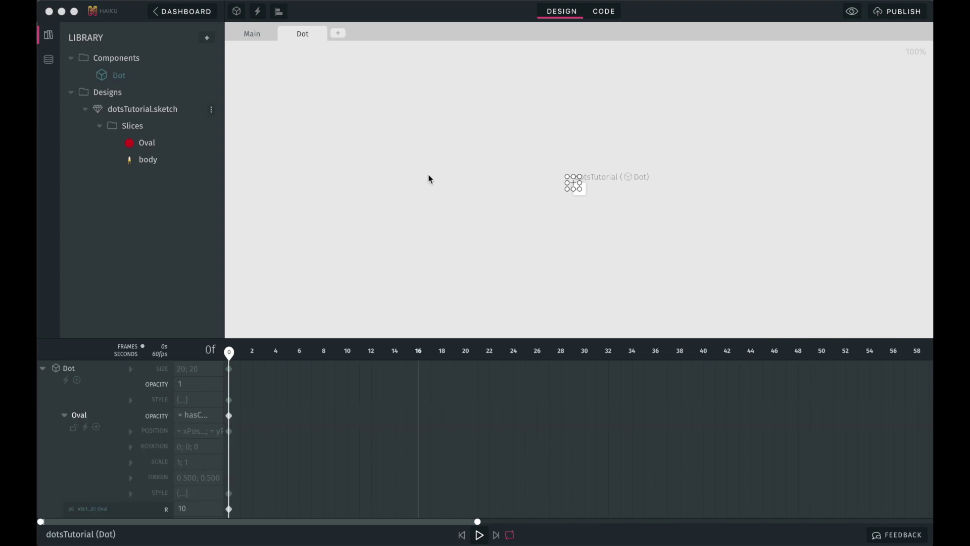
- On the Main artboard, set the Dot instance's opacity to =hasClicked ? 1:0
left_click(251, 34)
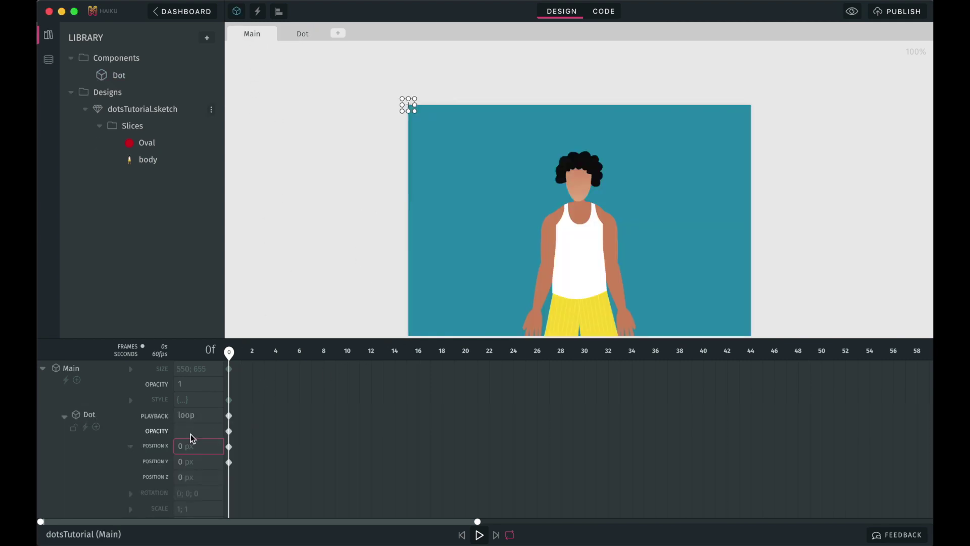
left_click(193, 430)
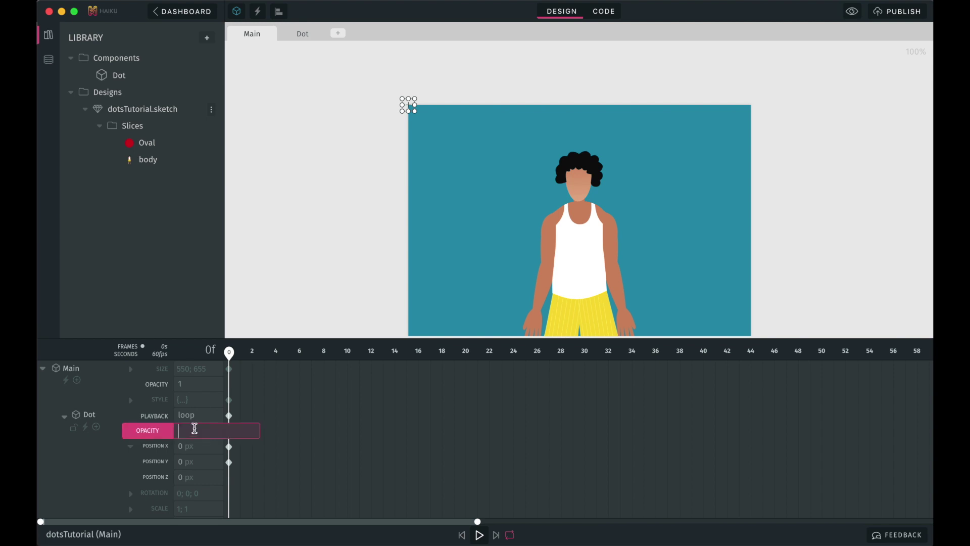
type("=")
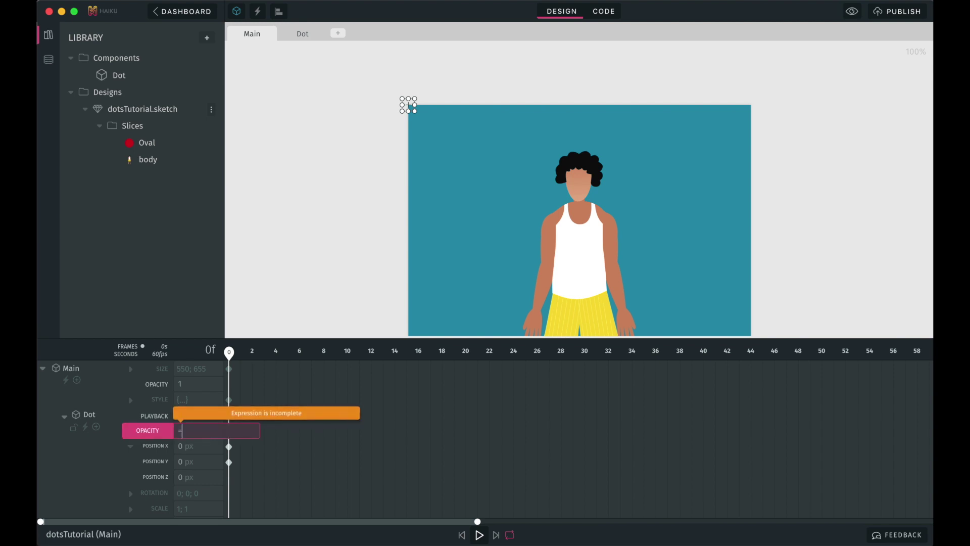
type("hasClicked ? ")
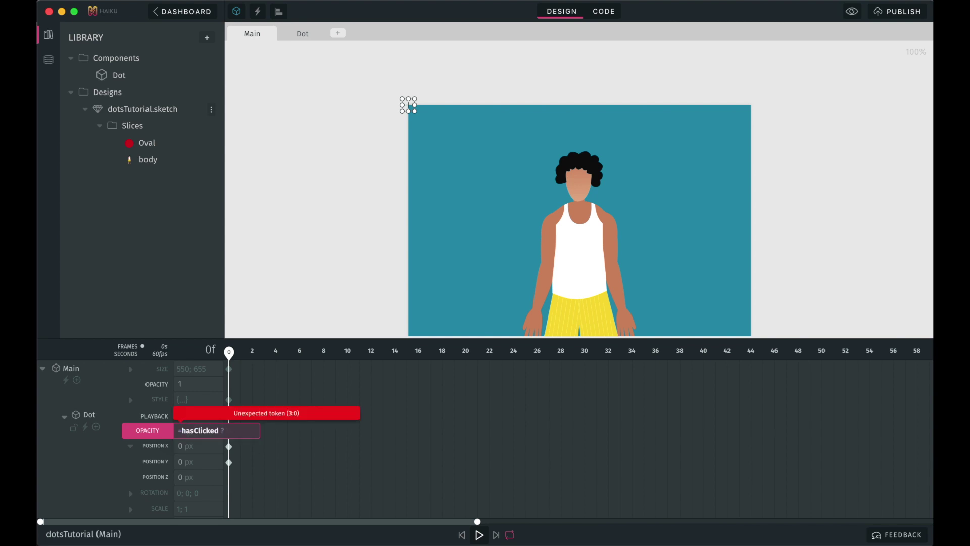
type("1:0")
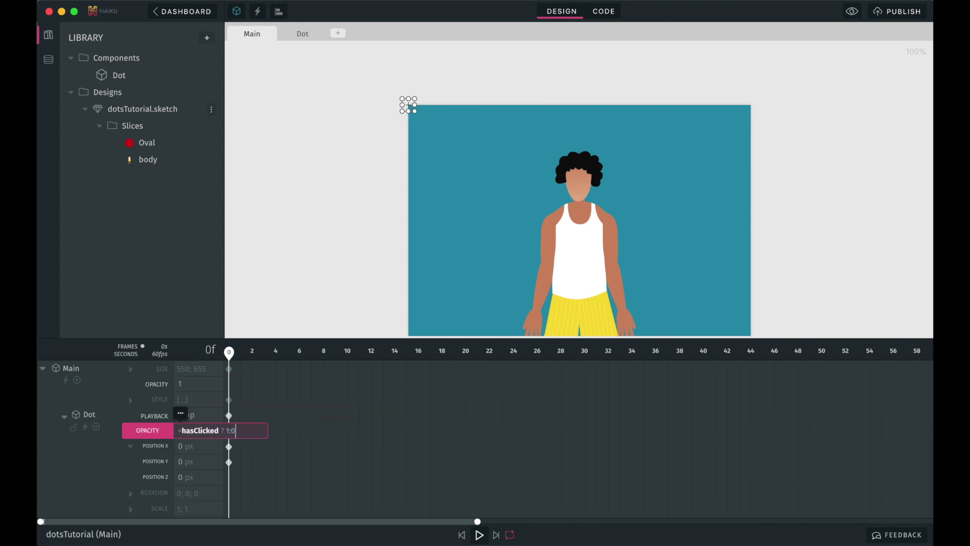
type(";")
key("Tab")
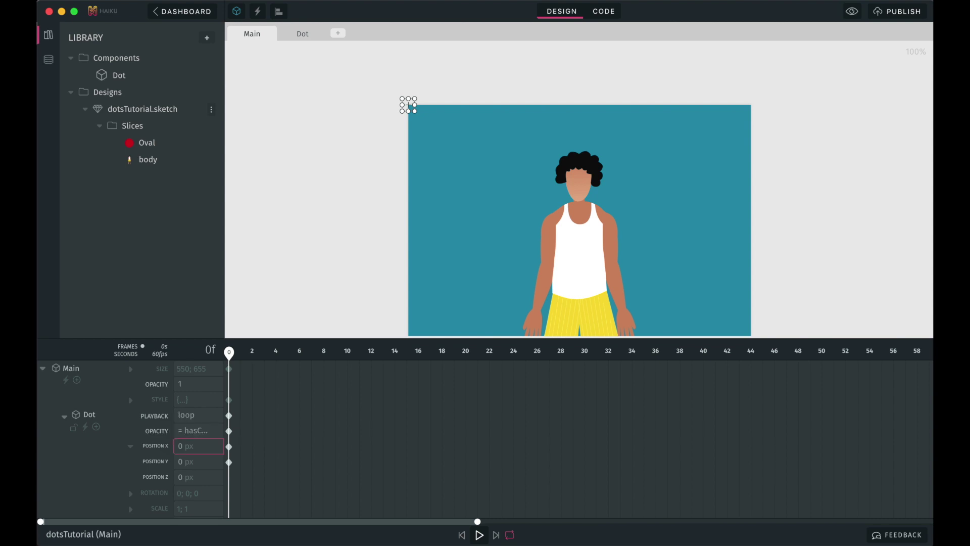
- Bind the Dot's Position X to =xPos and Position Y to =yPos, then open the Dot component
key("Return")
type("=")
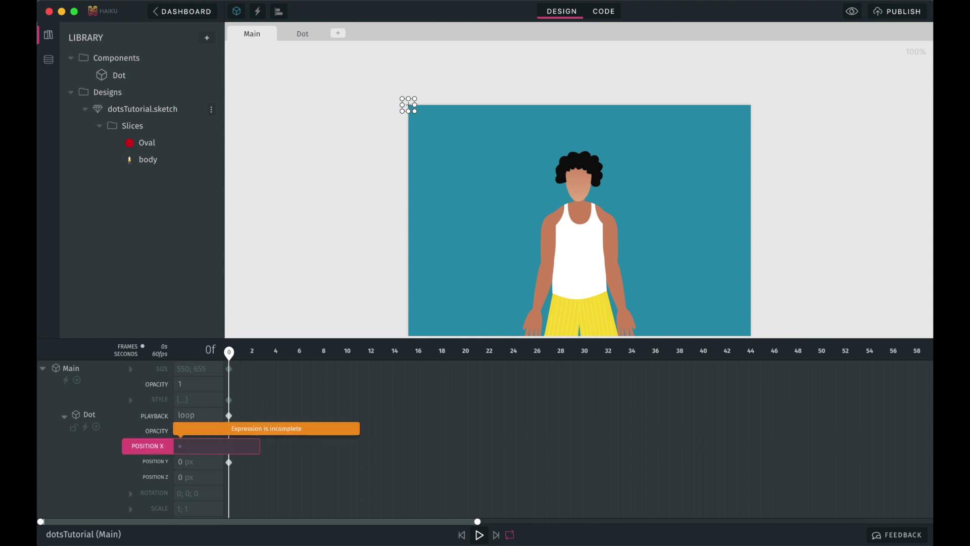
type("x")
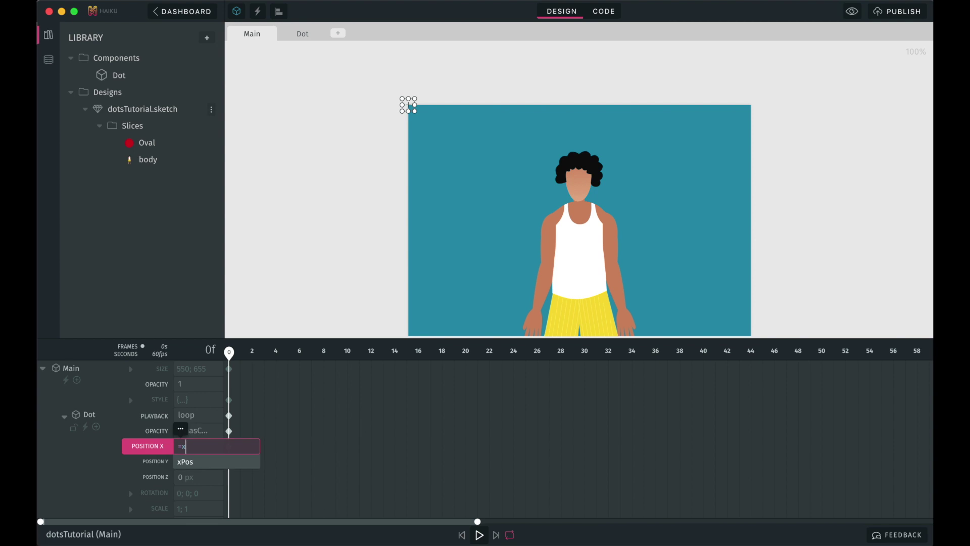
type("Pos")
key("Tab")
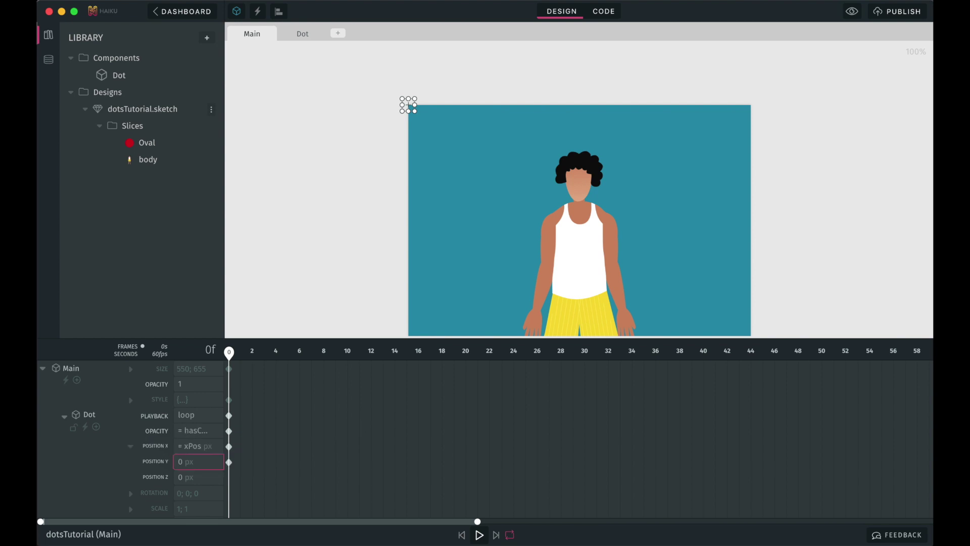
type("=")
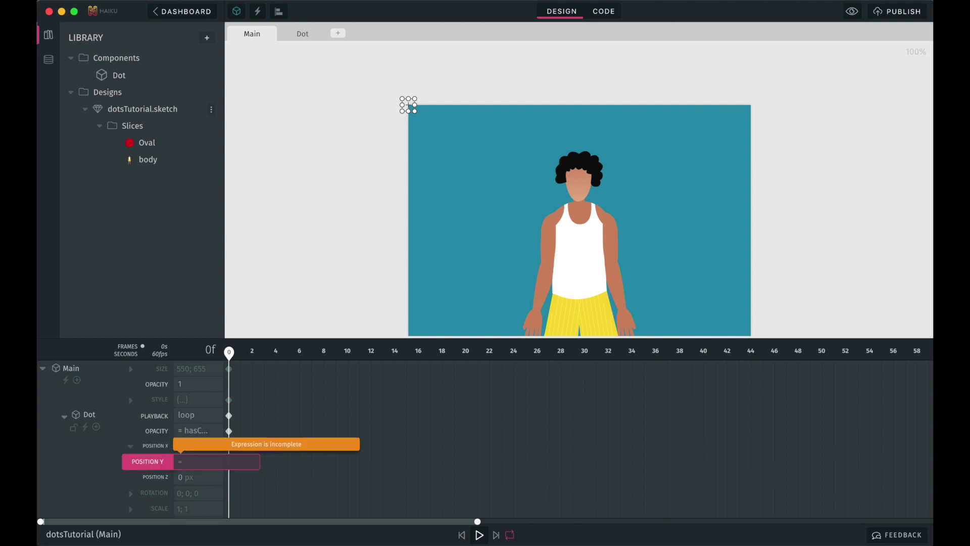
type("yPos")
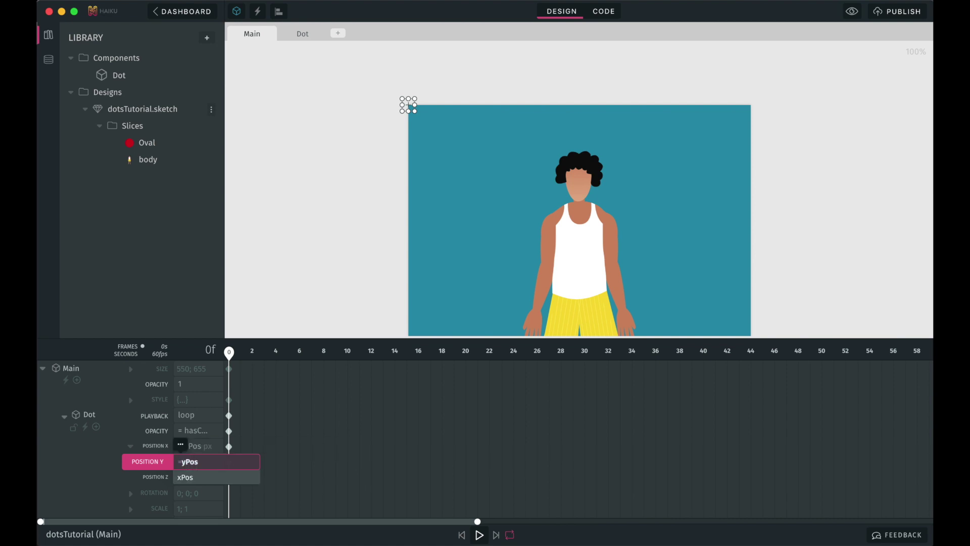
key("Tab")
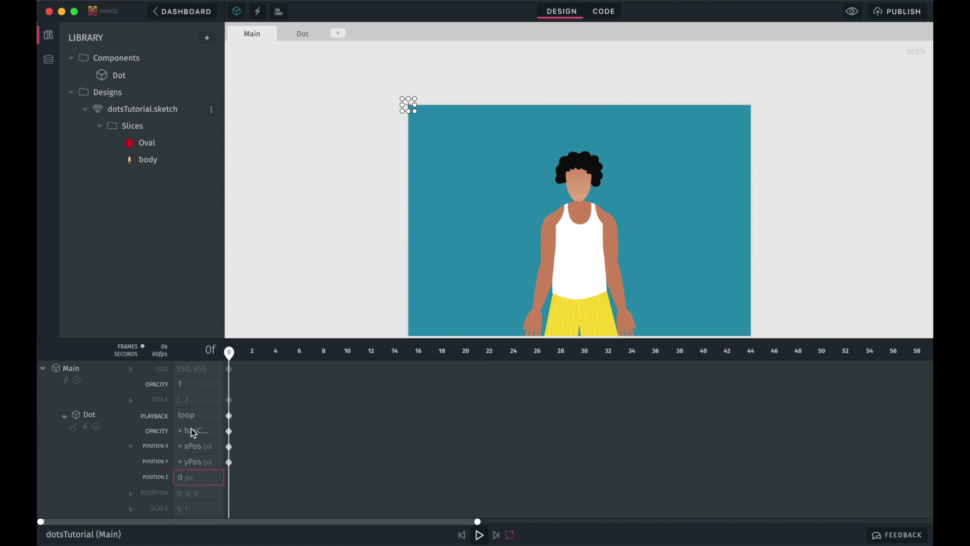
left_click(301, 34)
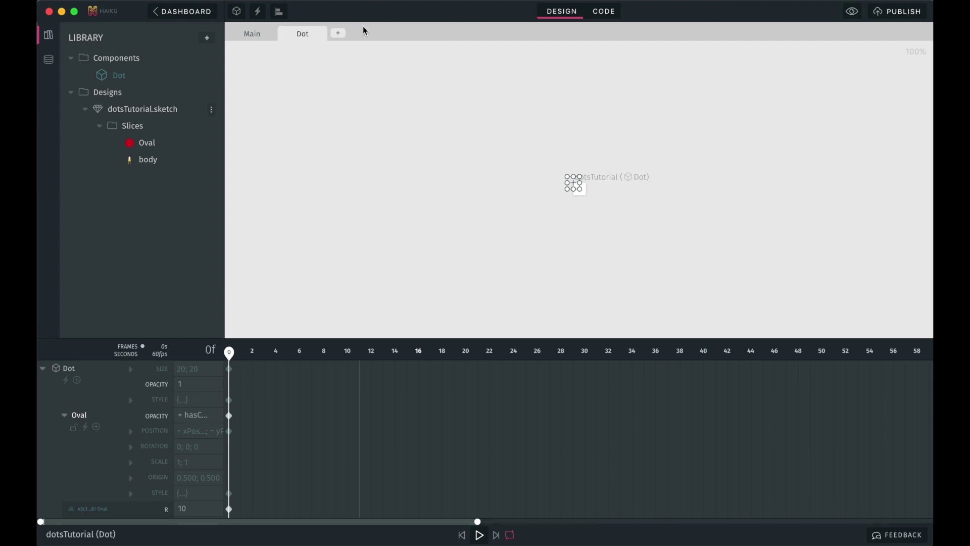
- Set the Dot component's width and height to 45
left_click(153, 373)
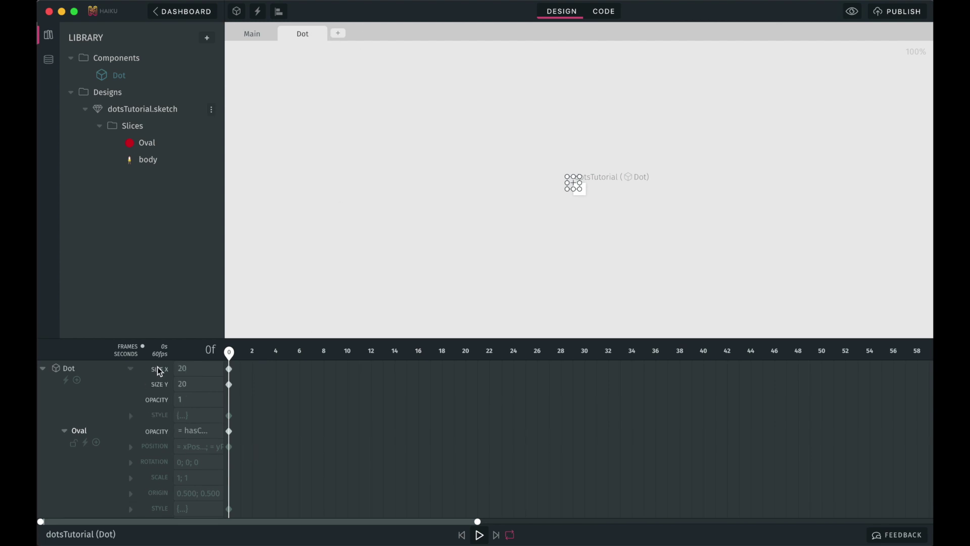
left_click(192, 368)
type("45")
key("Tab")
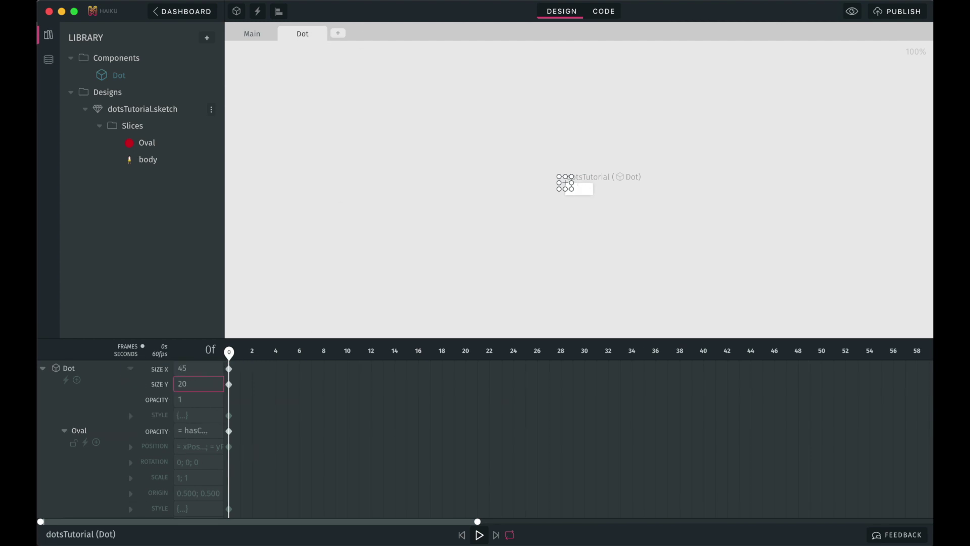
type("45")
key("Tab")
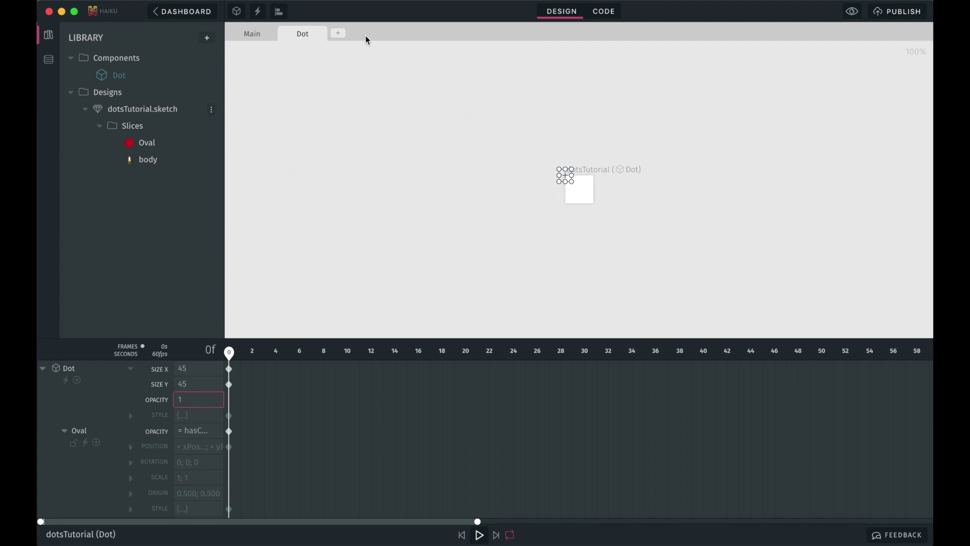
- Centre the oval horizontally and vertically relative to the Dot's stage
left_click(278, 12)
left_click(281, 99)
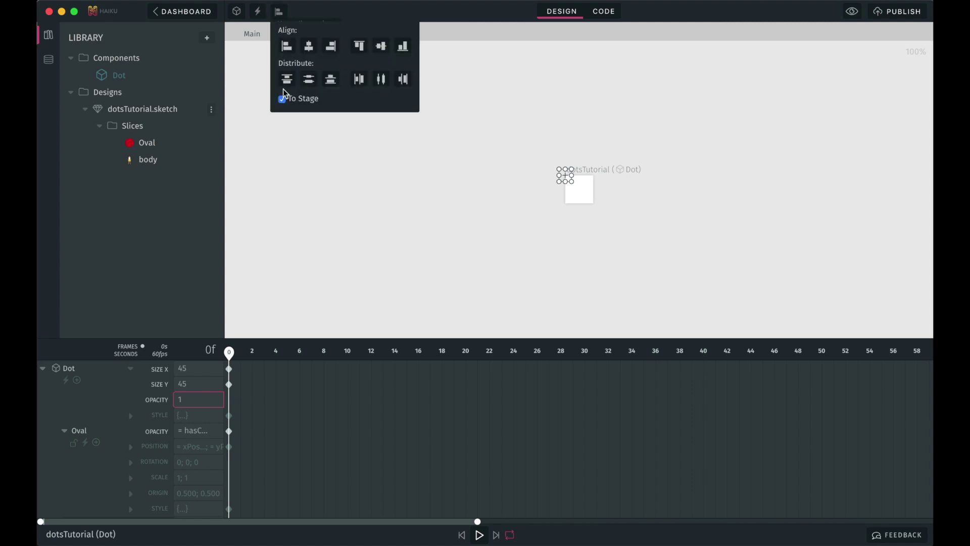
left_click(307, 46)
left_click(381, 46)
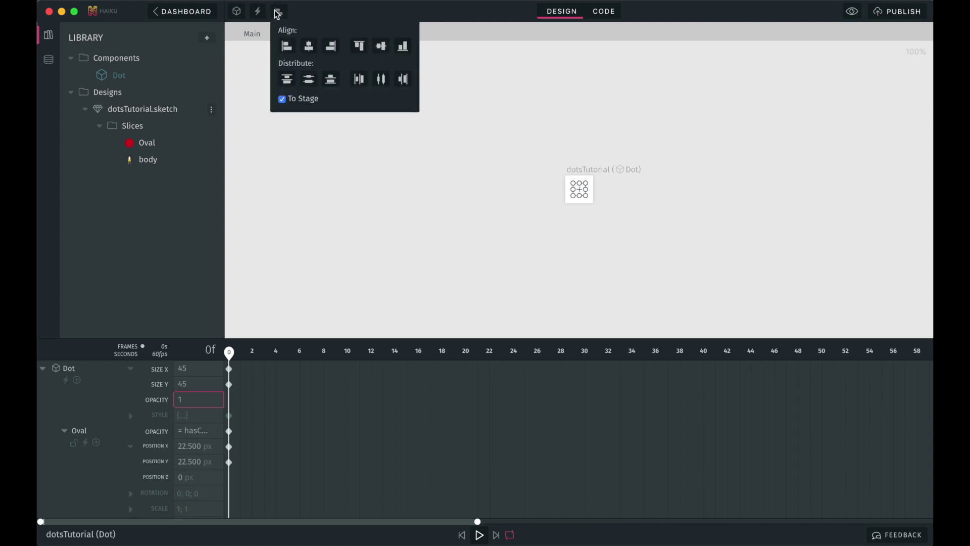
left_click(278, 12)
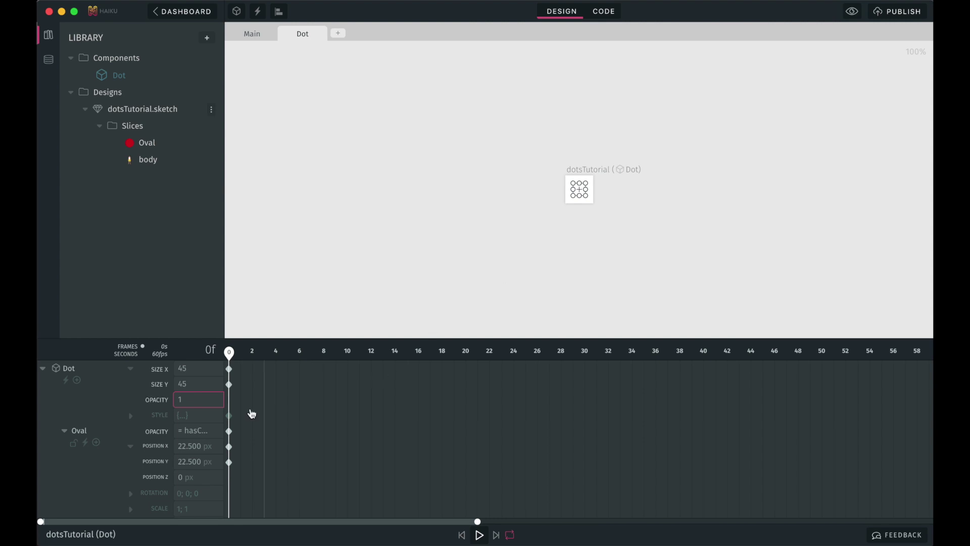
- Set the Oval's opacity to 1 and drag it further down the stage
left_click(192, 432)
type("1")
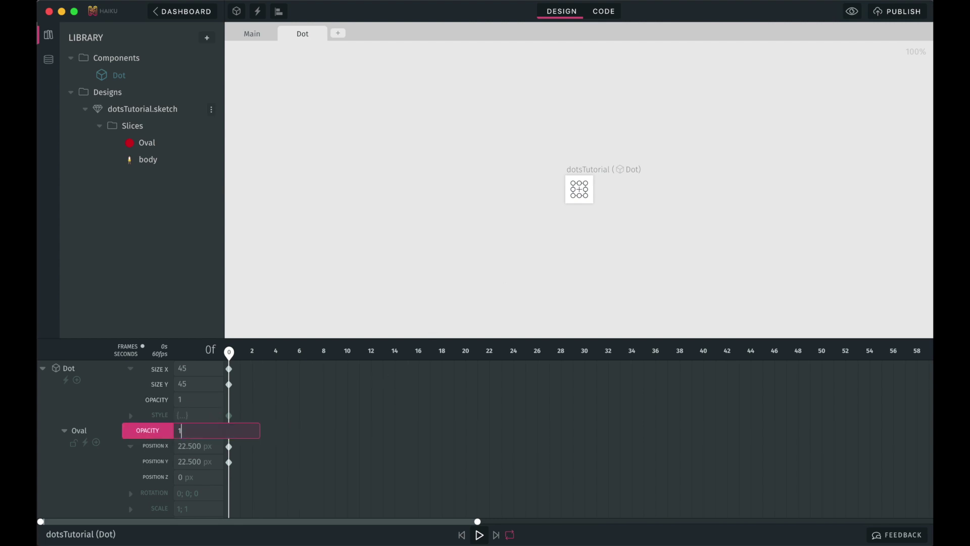
key("Return")
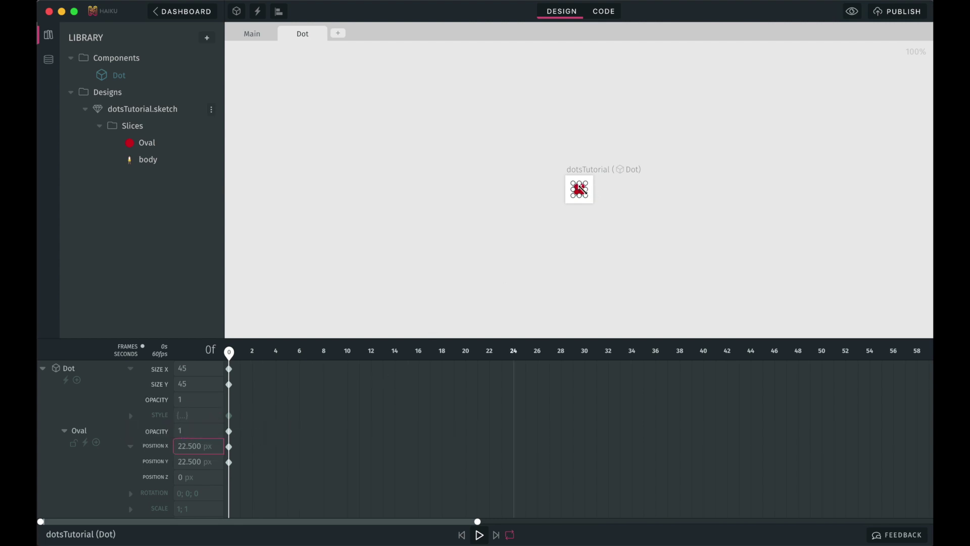
scroll(587, 195, "up", 8)
left_click(585, 187)
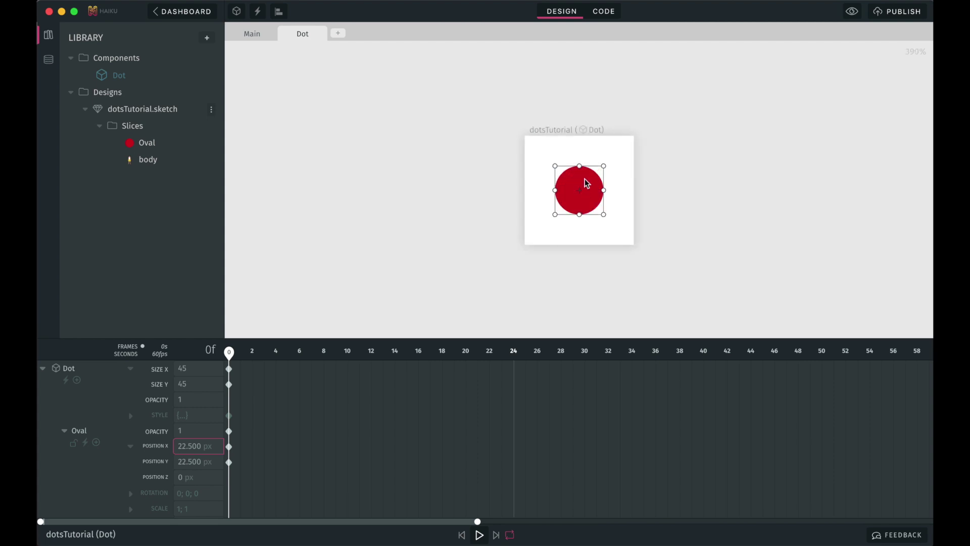
left_click_drag(585, 187, 590, 202)
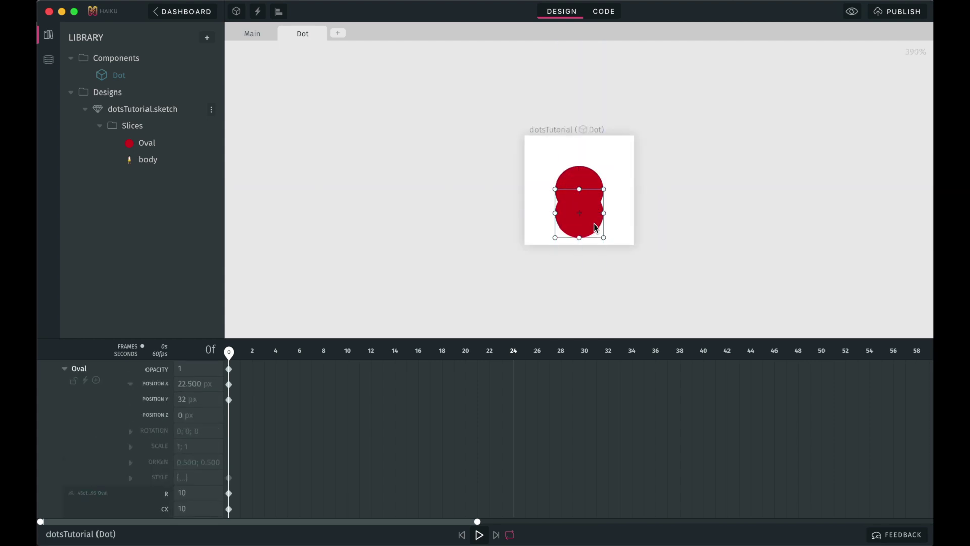
- Align the oval's vertical centre to the stage
left_click(278, 12)
left_click(282, 99)
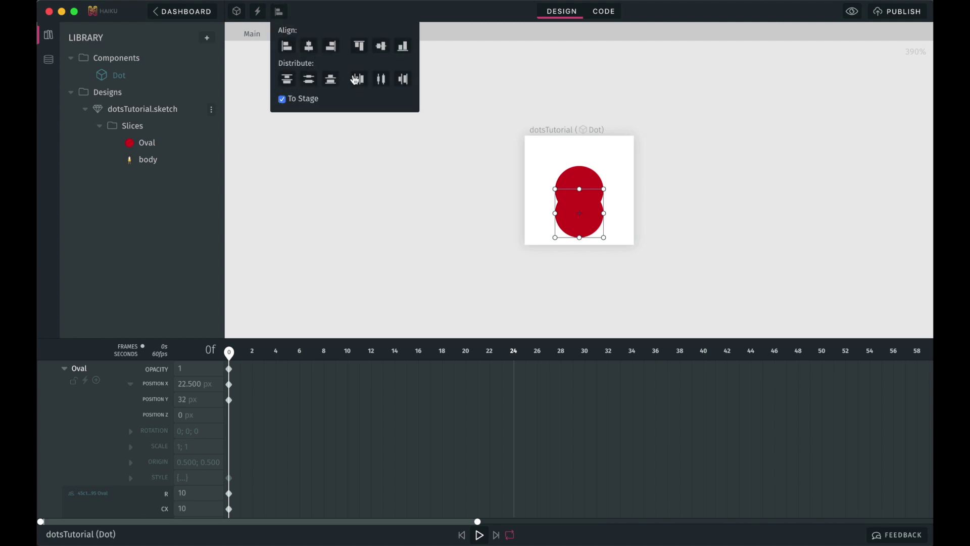
left_click(381, 47)
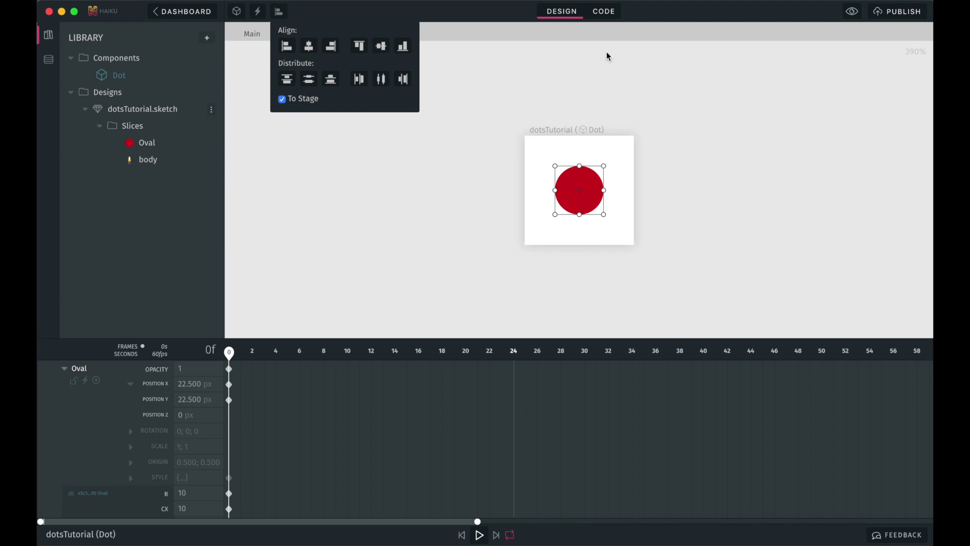
left_click(278, 12)
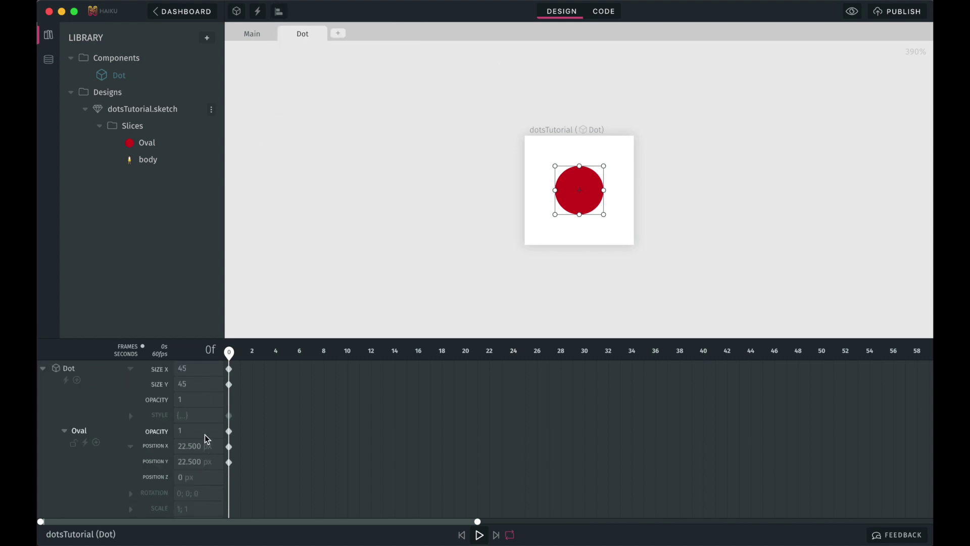
- Set the Oval's opacity to 0
left_click(203, 431)
type("0")
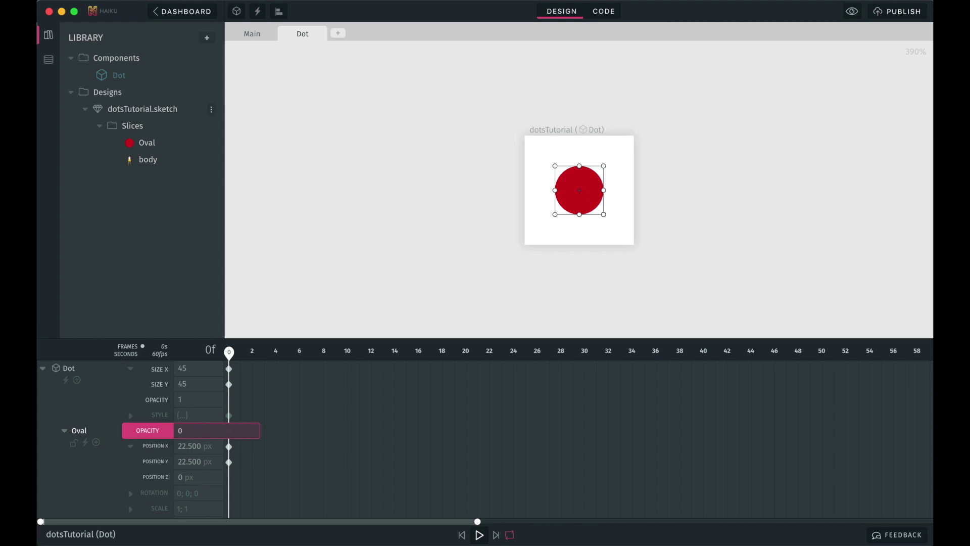
key("Return")
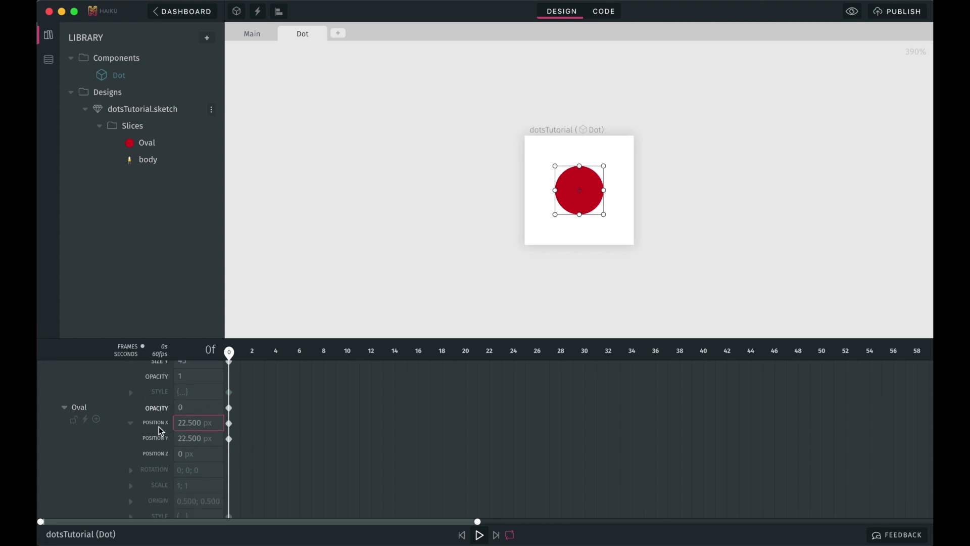
scroll(158, 426, "down", 3)
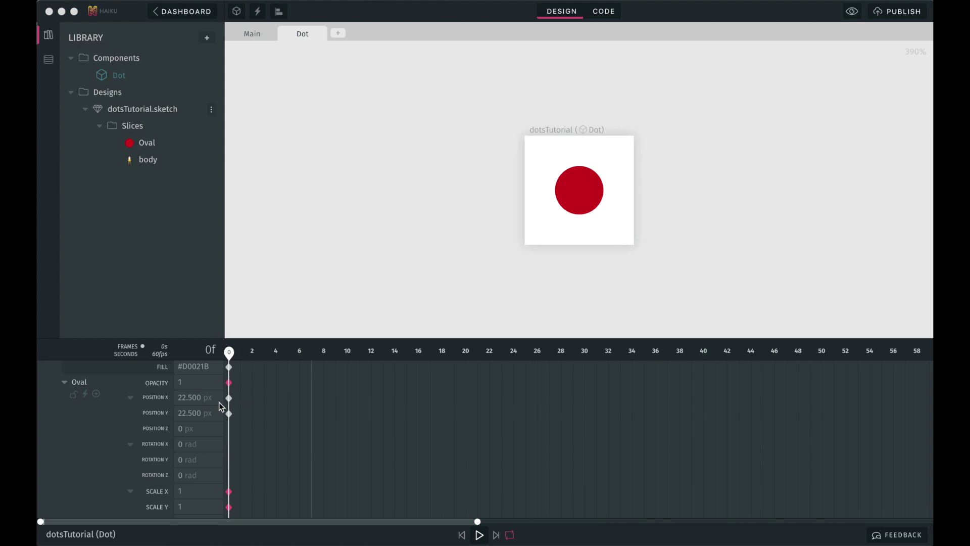
- Set the Oval's Scale X and Scale Y to 0.1 at frame 0
left_click(202, 386)
left_click(202, 384)
scroll(192, 480, "down", 1)
left_click(200, 476)
left_click(200, 474)
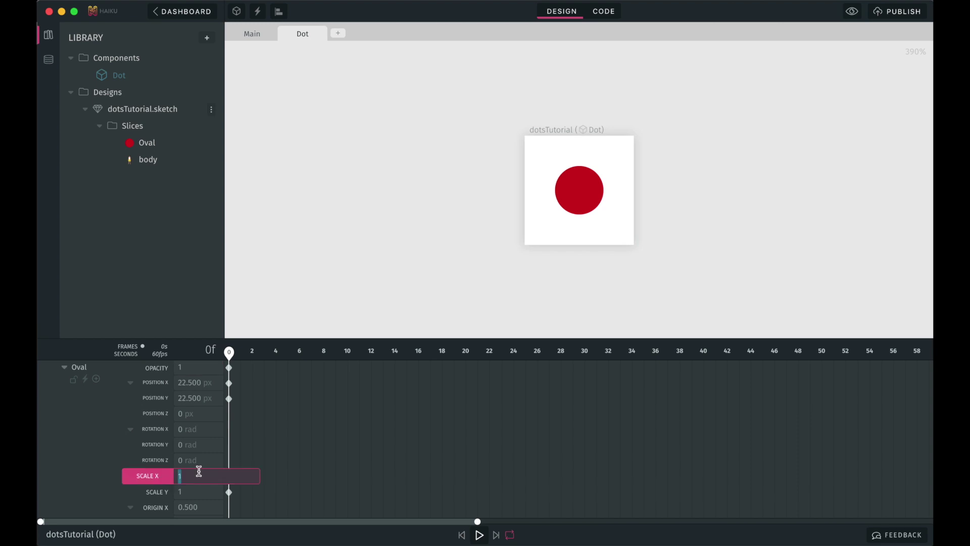
type("0.1")
key("Tab")
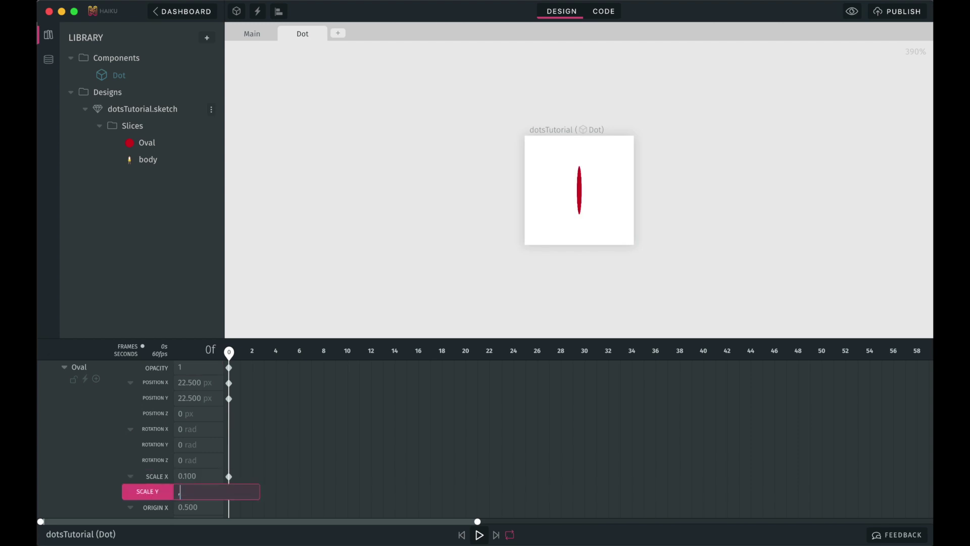
type(".1")
key("Tab")
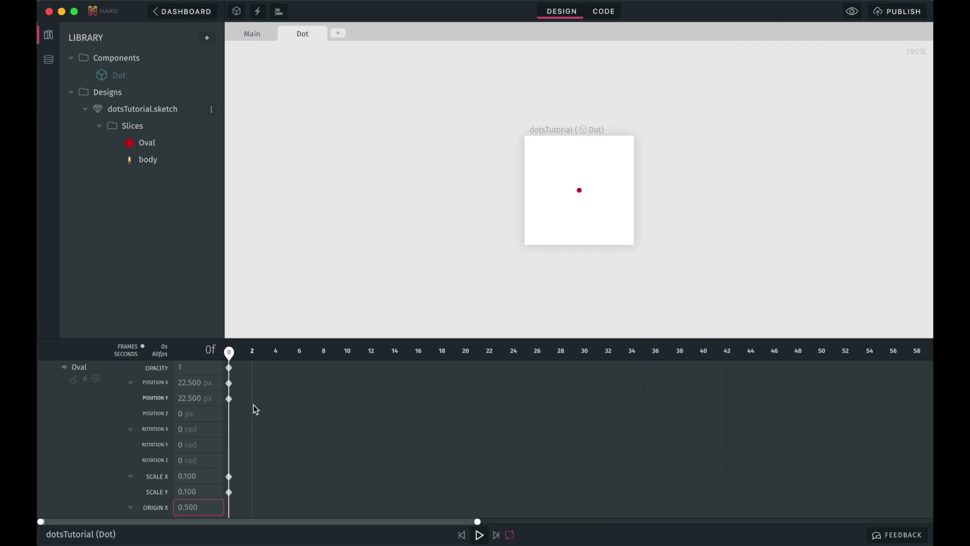
- At frame 40, set the Oval's opacity to 0 and Scale X/Y to 1.7
left_click(703, 360)
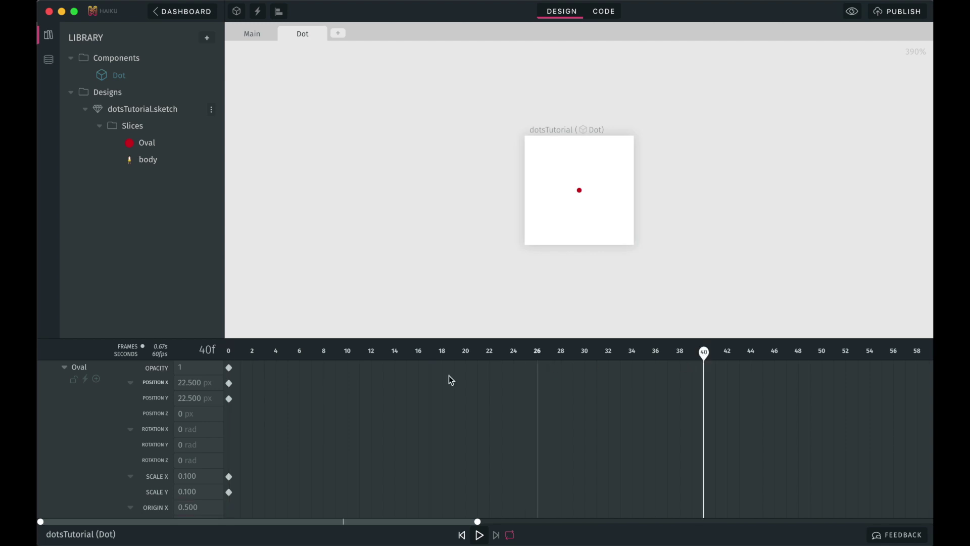
left_click(208, 369)
type("0")
key("Tab")
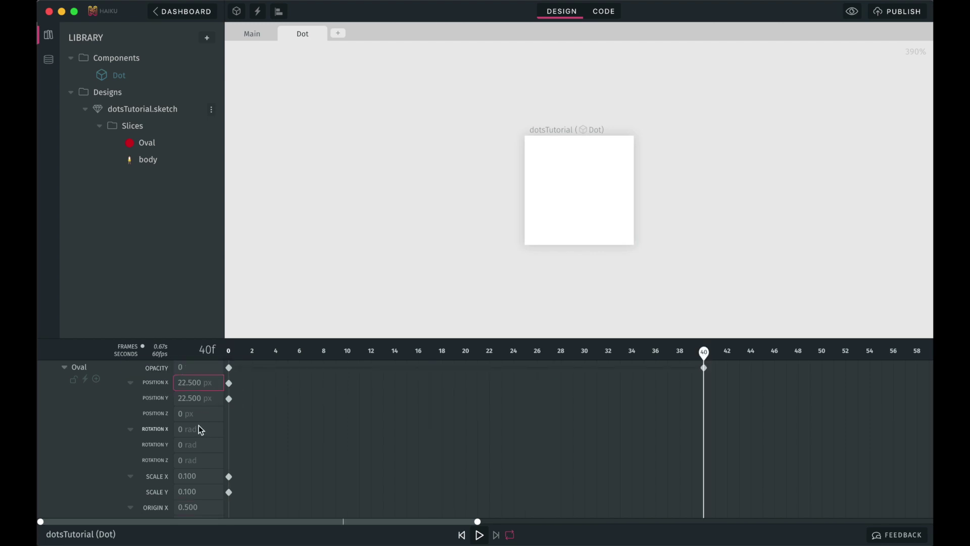
left_click(190, 477)
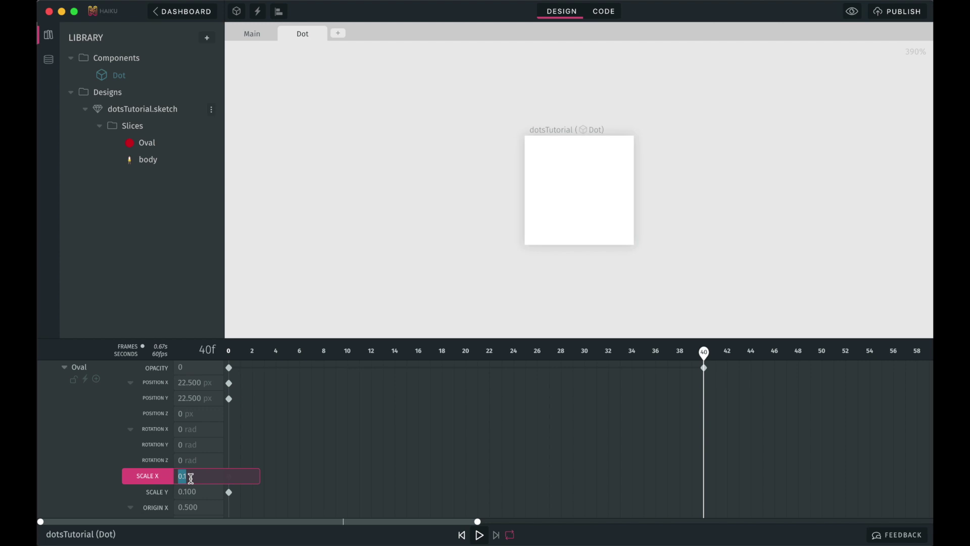
type("1.7")
key("Tab")
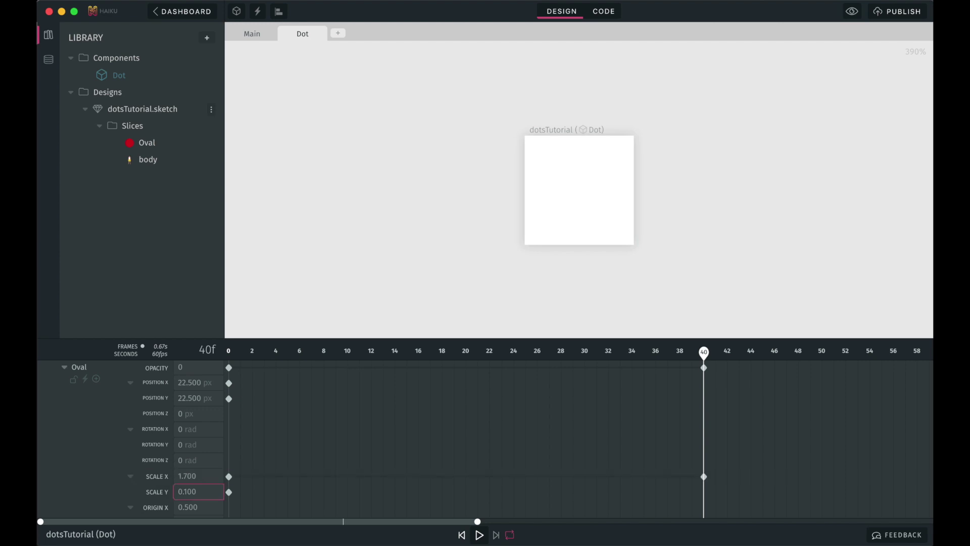
type("1.7")
key("Tab")
- Apply Ease In Out Sine tweens to the scale and opacity transitions
left_click(342, 491)
left_click(343, 474, "shift")
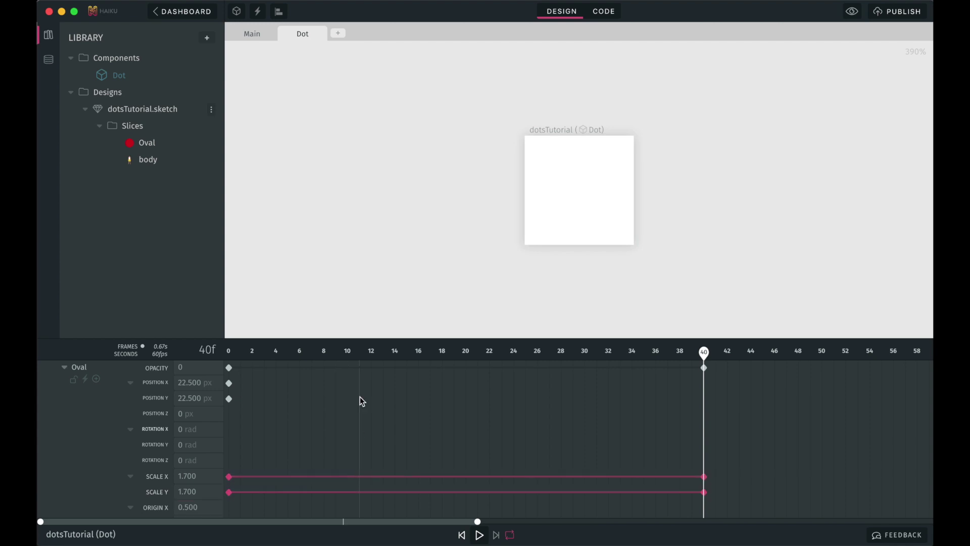
left_click(360, 368, "shift")
right_click(360, 368)
mouse_move(406, 433)
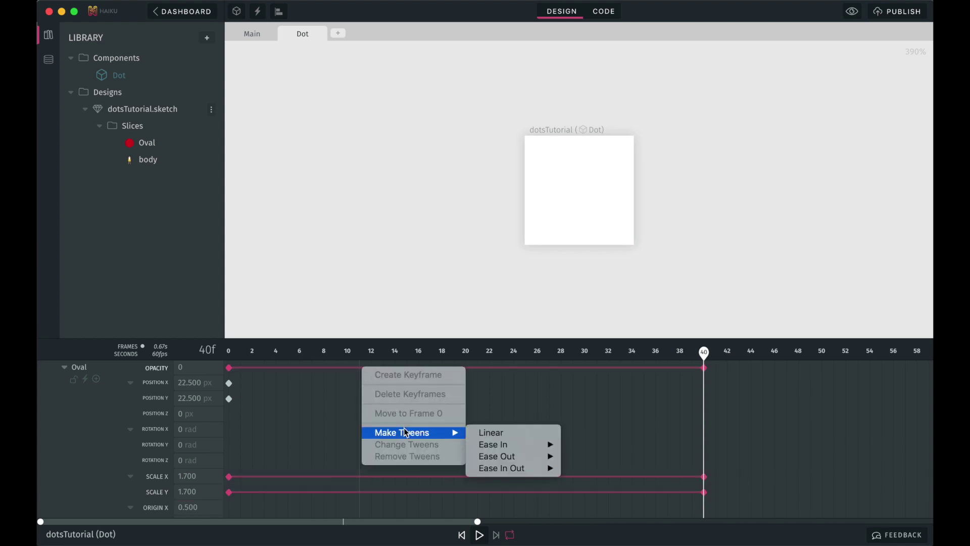
mouse_move(459, 432)
mouse_move(525, 470)
left_click(580, 534)
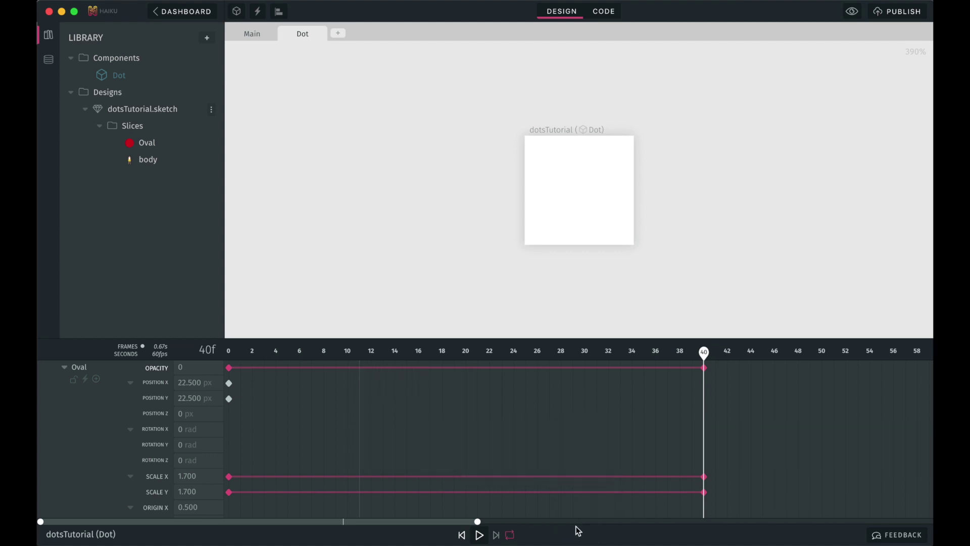
scroll(138, 393, "up", 3)
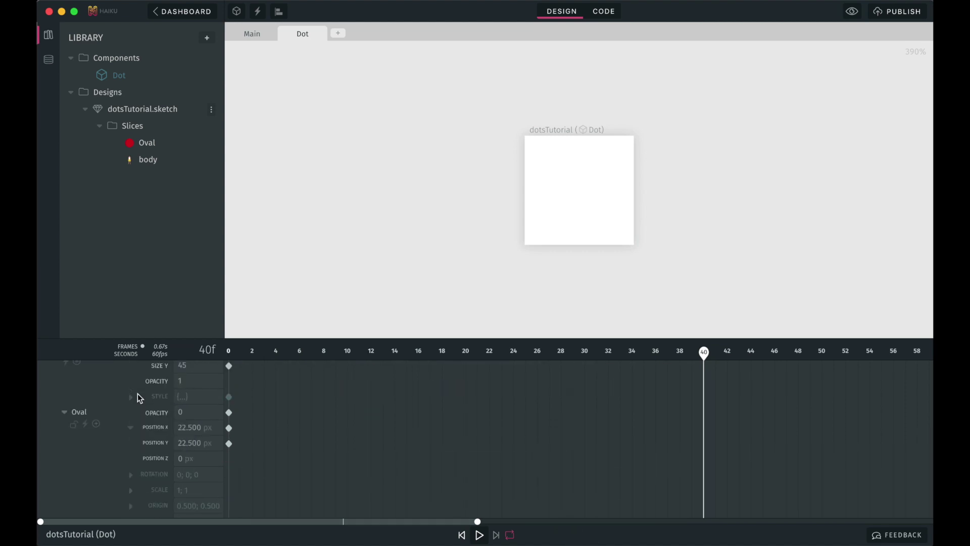
- Set the Oval's opacity to 1 at frame 0
left_click(196, 413)
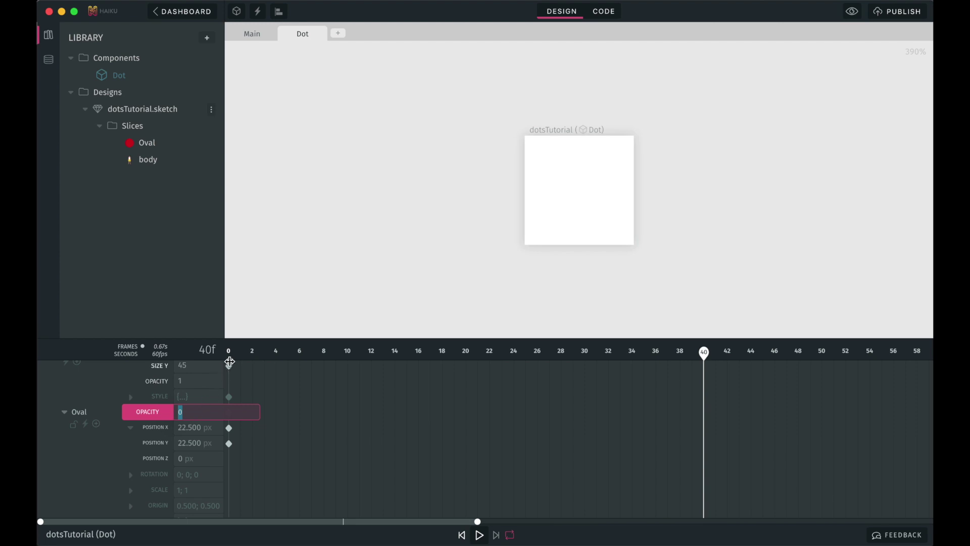
left_click(228, 352)
left_click(201, 412)
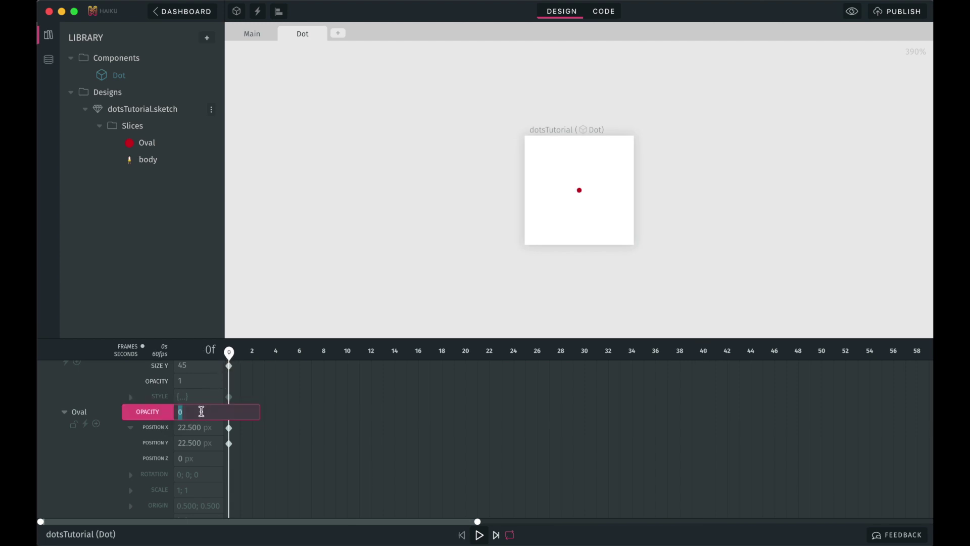
type("1")
key("Tab")
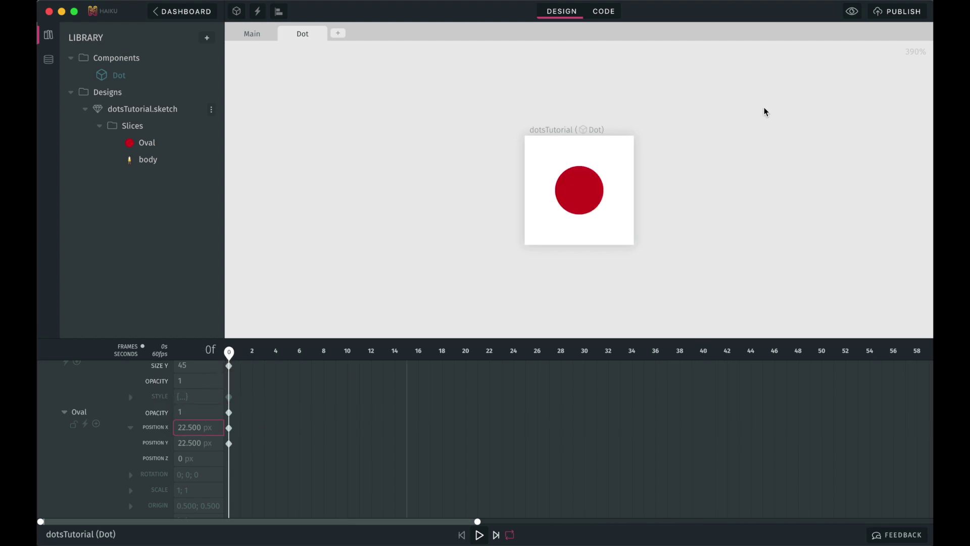
- Preview the Dot, then preview the Main scene and click the character's chest to spawn a dot
left_click(852, 11)
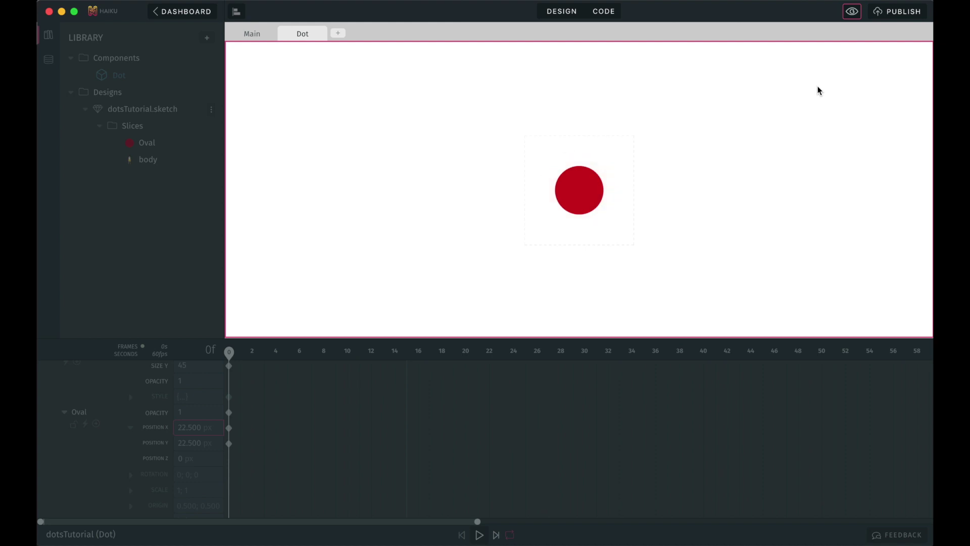
left_click(851, 14)
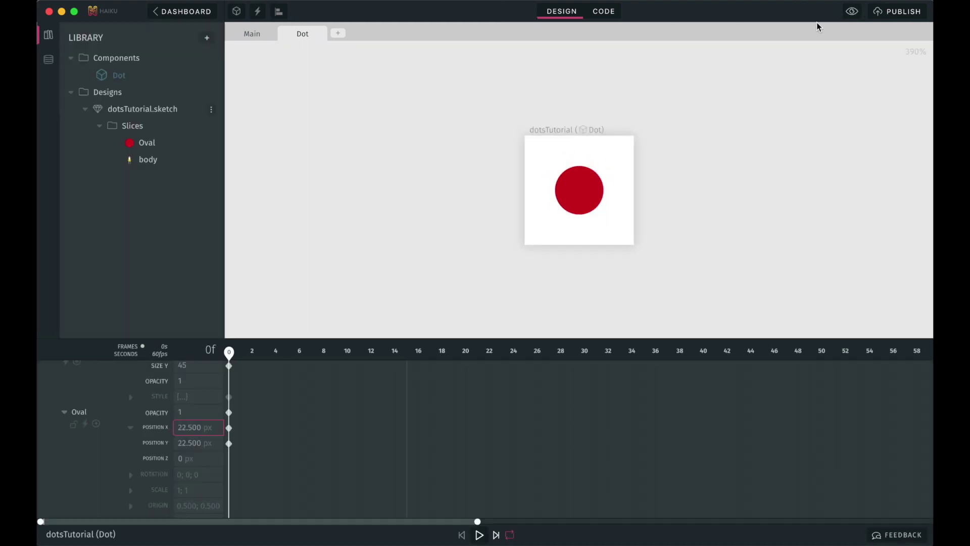
left_click(248, 36)
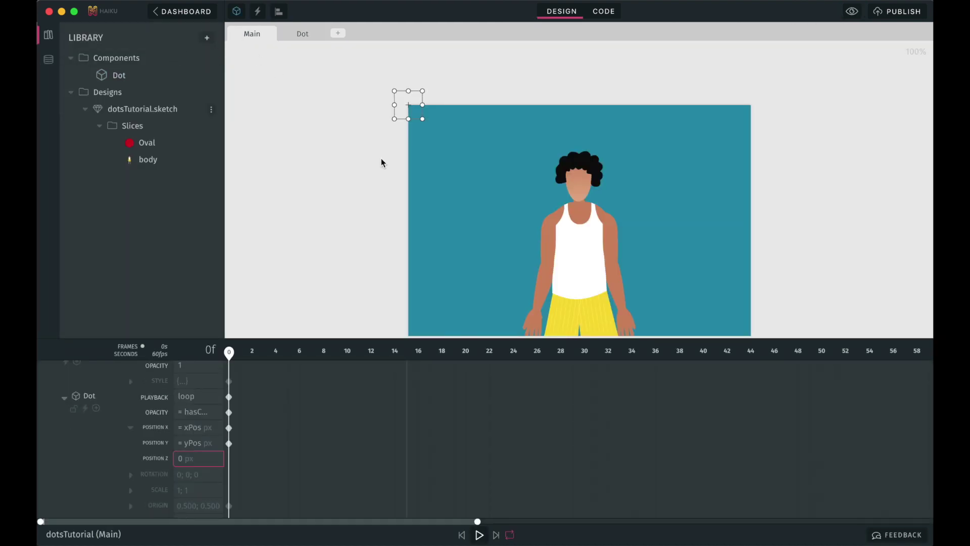
left_click(851, 11)
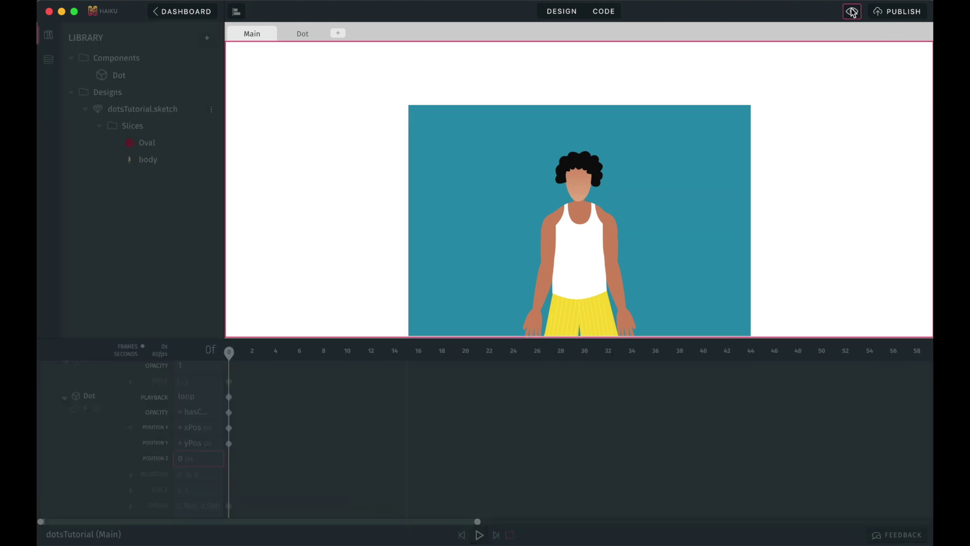
left_click(587, 210)
- Spawn red dots on the character's chest, shorts, face, left arm and right leg
left_click(567, 271)
left_click(589, 246)
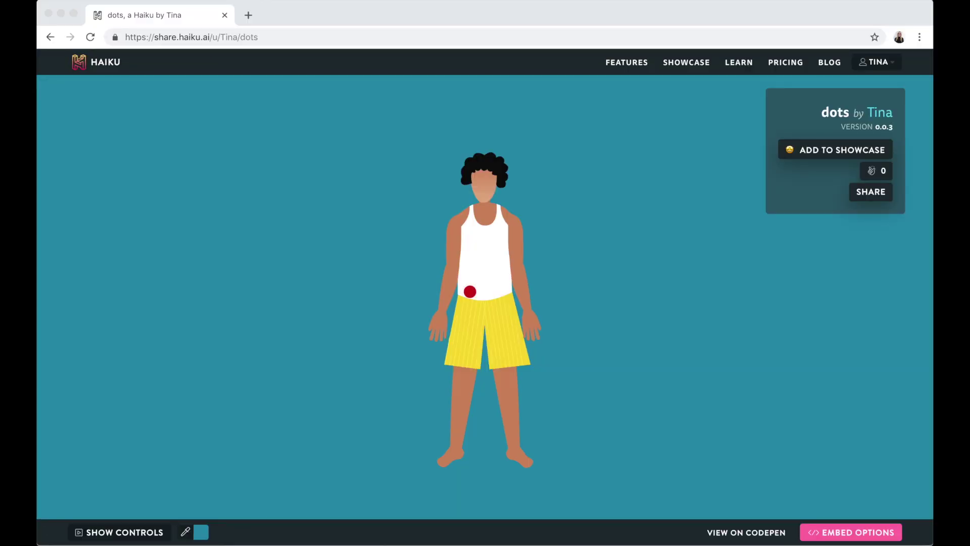
left_click(502, 247)
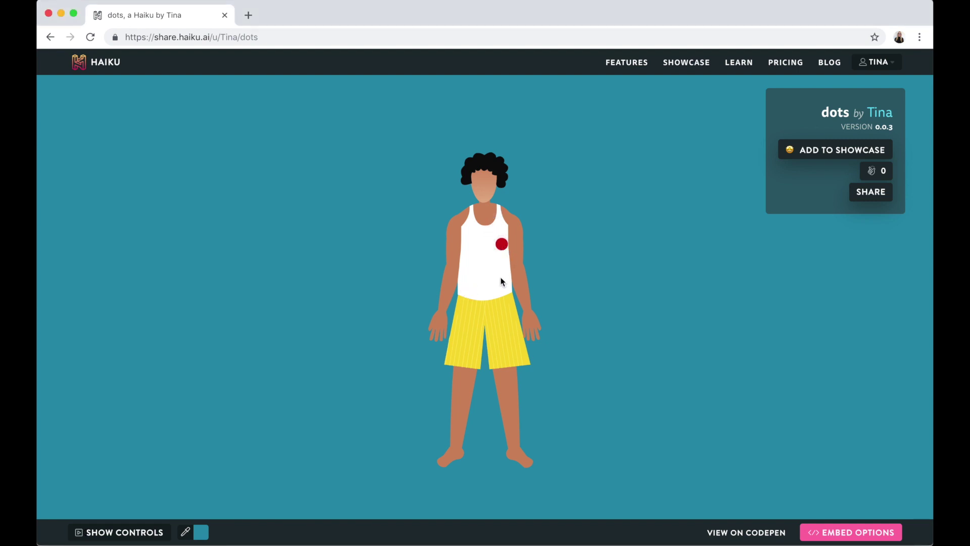
left_click(506, 301)
left_click(486, 181)
left_click(450, 275)
left_click(510, 431)
left_click(482, 266)
left_click(494, 238)
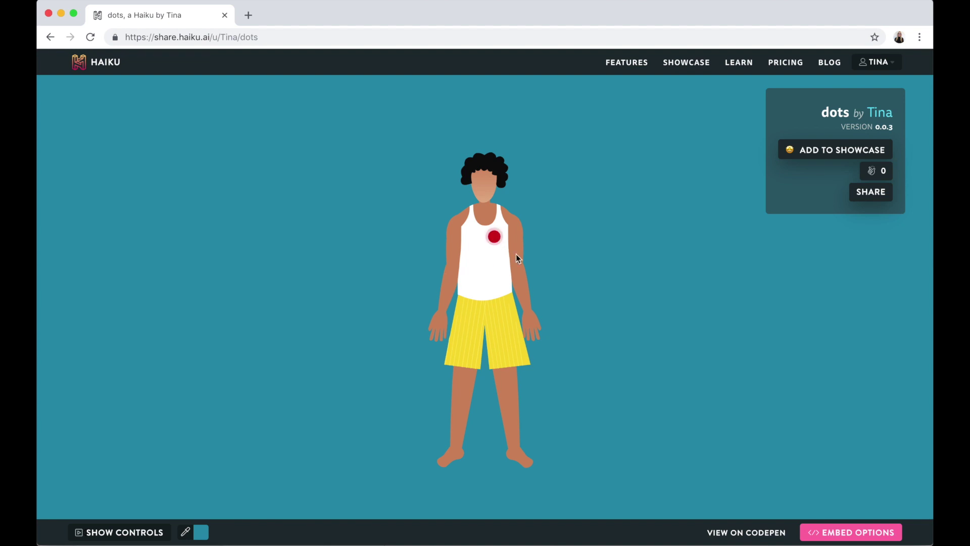